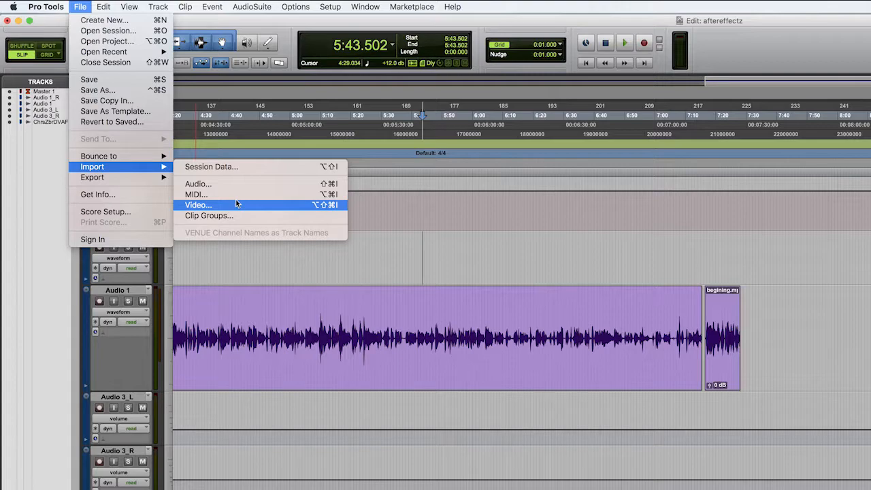
- Import a copy of begining.mp4-Norm_01.wav into the session, using Audio Files as the destination folder
{"action": "left_click", "coordinate": [228, 188]}
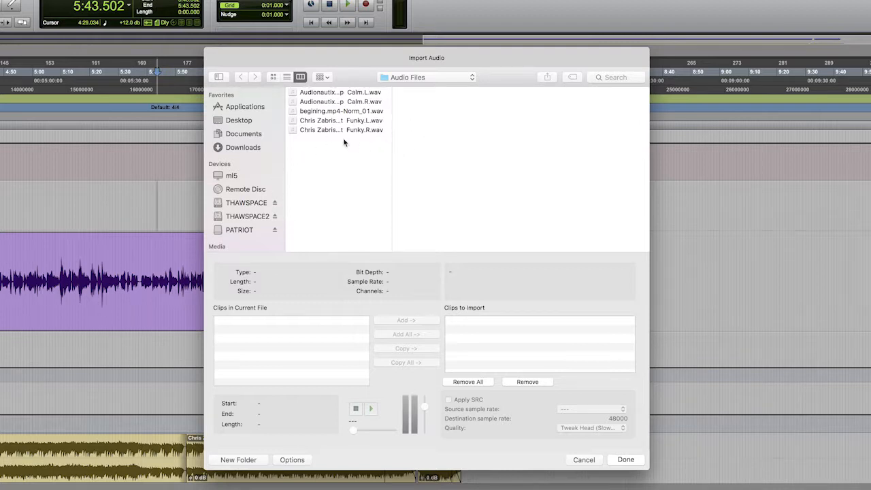
{"action": "left_click", "coordinate": [375, 110]}
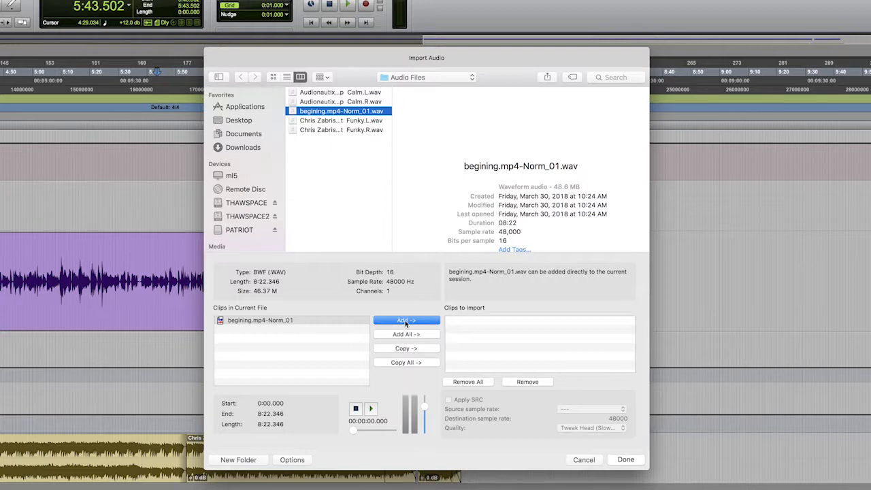
{"action": "left_click", "coordinate": [428, 350]}
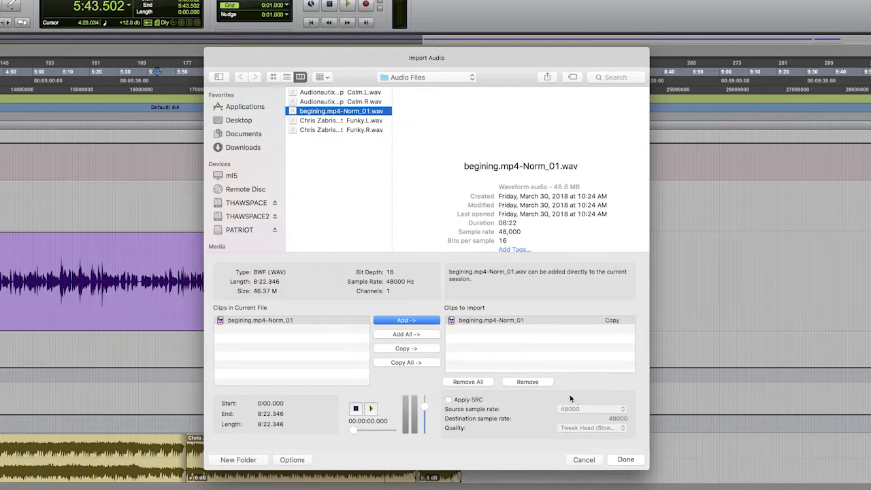
{"action": "left_click", "coordinate": [617, 460]}
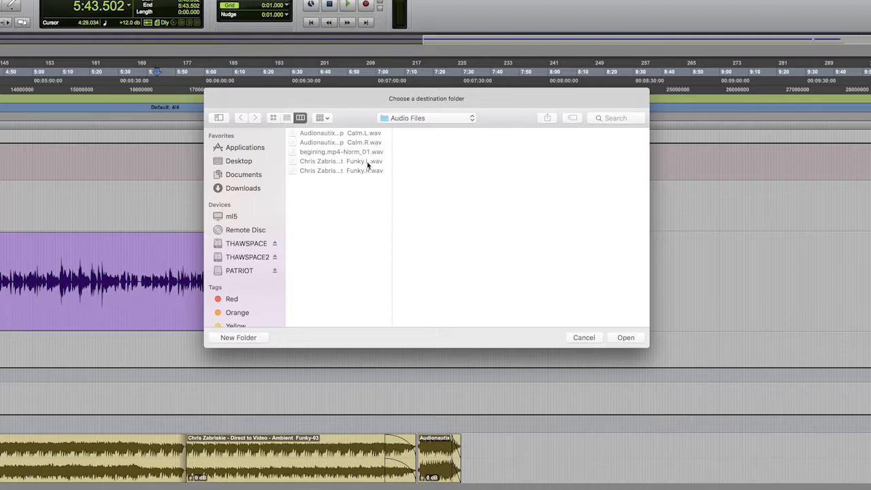
{"action": "left_click", "coordinate": [625, 337]}
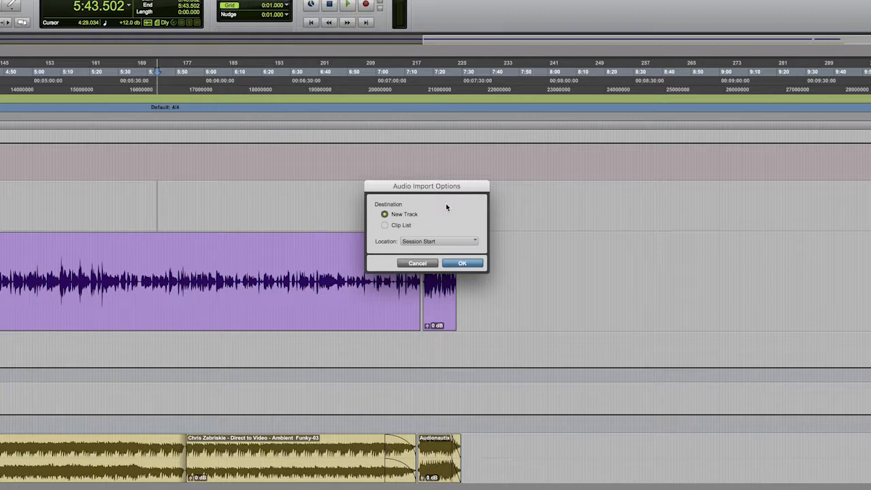
{"action": "left_click_drag", "start_coordinate": [439, 190], "coordinate": [441, 182]}
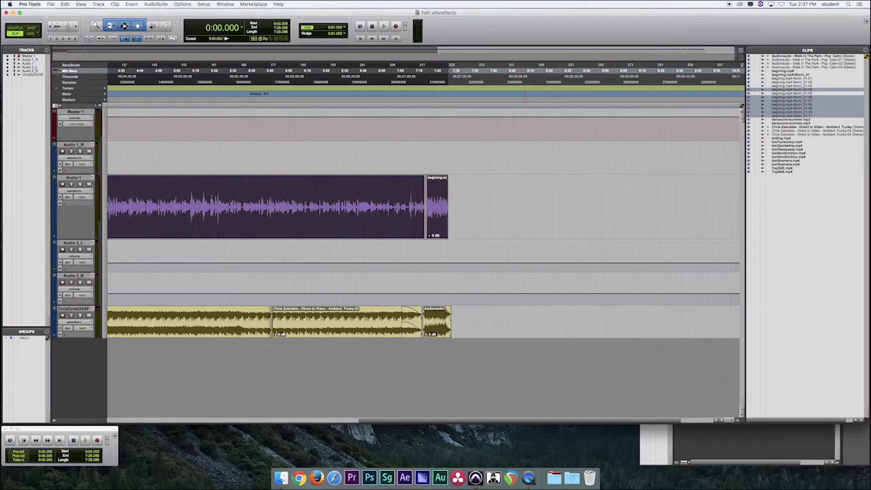
- Delete the Master 1 and Audio 1_R tracks from the session
{"action": "left_click", "coordinate": [391, 253]}
{"action": "scroll", "coordinate": [388, 252], "scroll_direction": "right", "scroll_amount": 3}
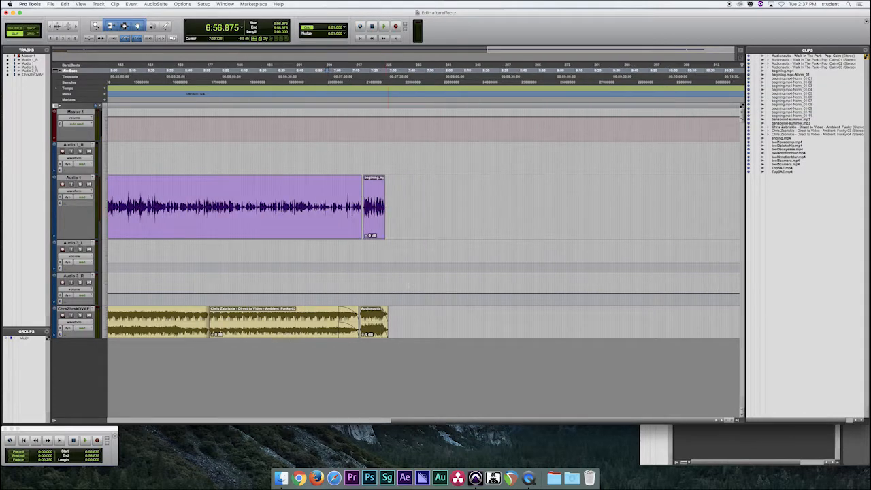
{"action": "scroll", "coordinate": [241, 253], "scroll_direction": "left", "scroll_amount": 8}
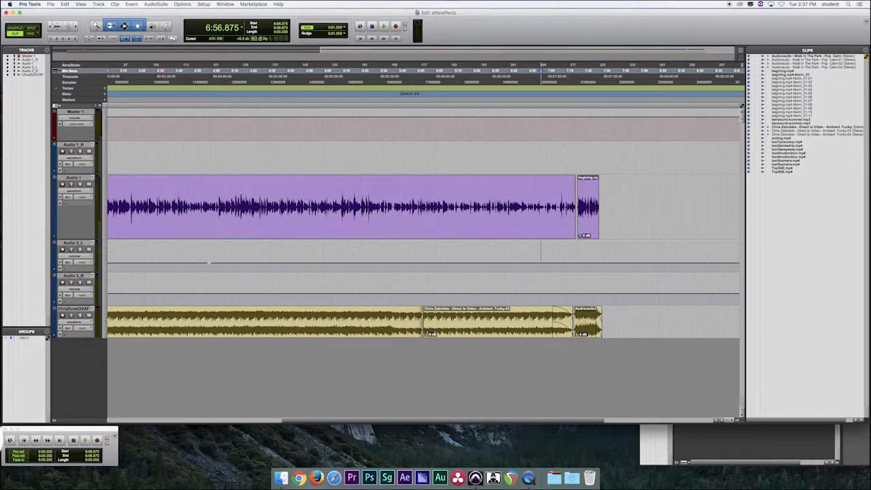
{"action": "right_click", "coordinate": [81, 111]}
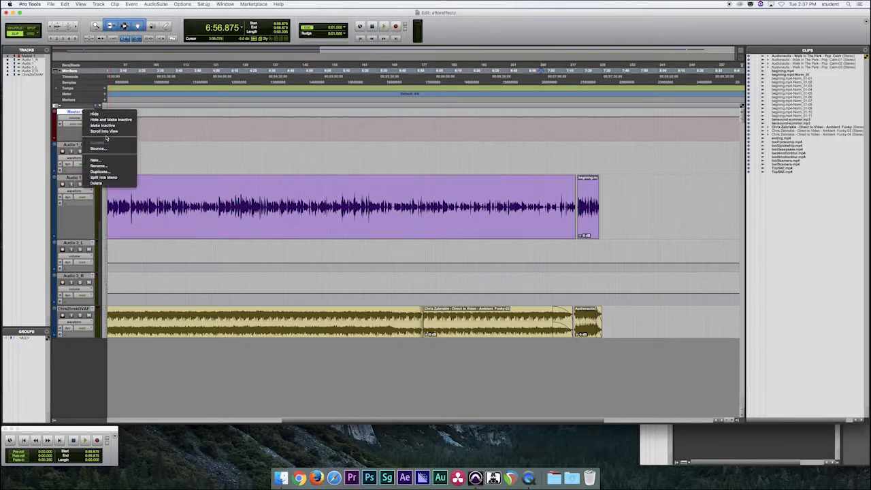
{"action": "left_click", "coordinate": [97, 178]}
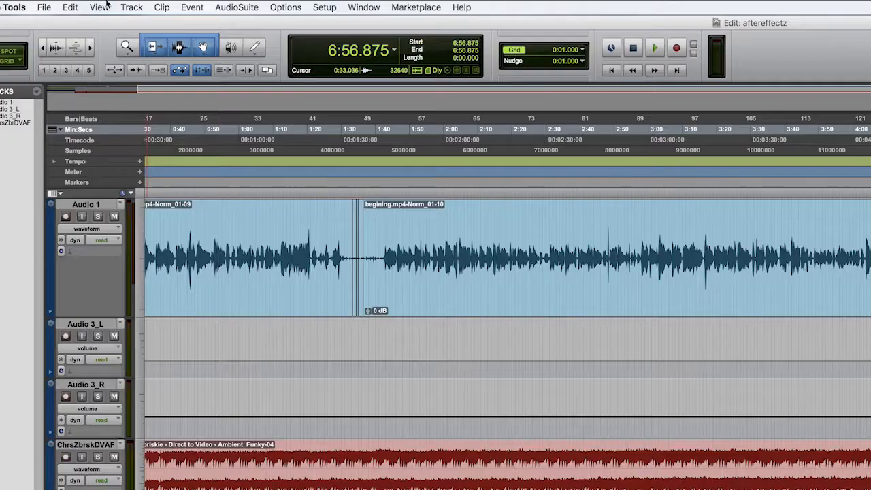
- Create one new stereo audio track with its timebase in samples
{"action": "left_click", "coordinate": [99, 4]}
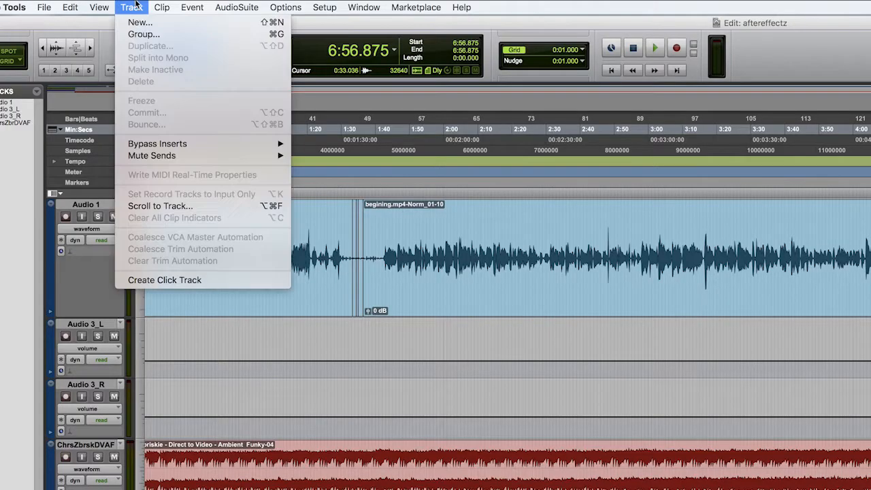
{"action": "left_click", "coordinate": [160, 24]}
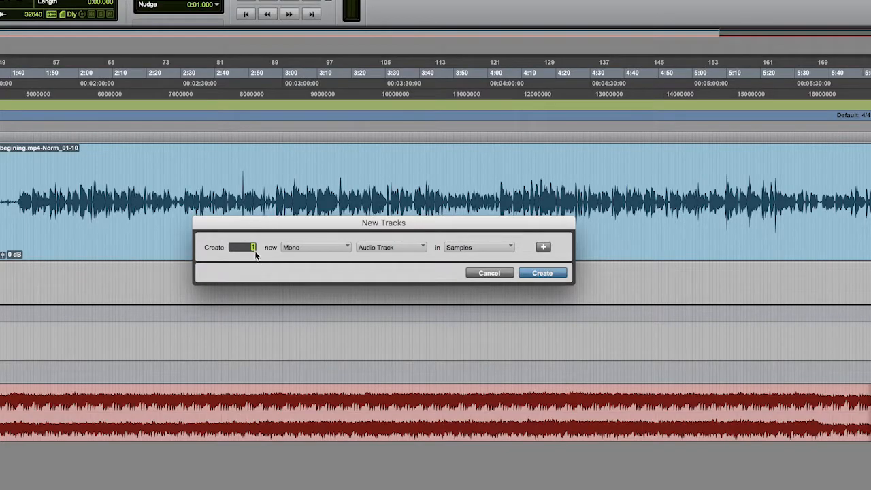
{"action": "left_click", "coordinate": [297, 250]}
{"action": "left_click", "coordinate": [364, 247]}
{"action": "left_click", "coordinate": [364, 247]}
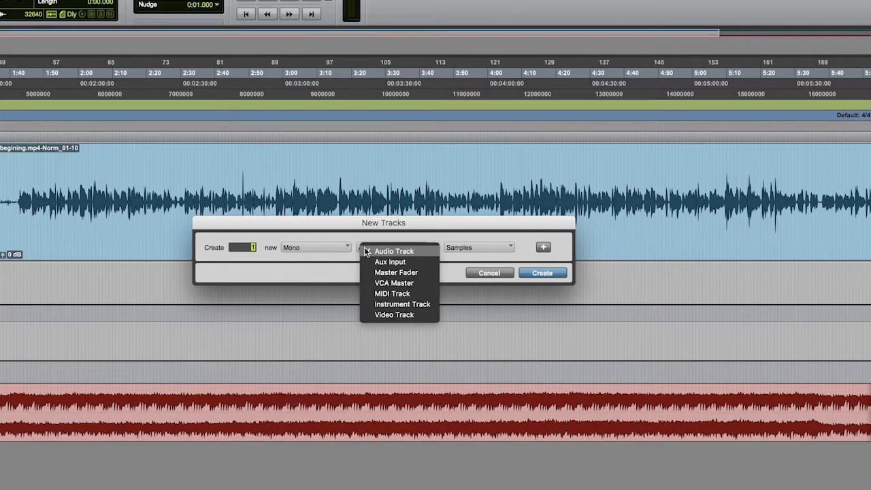
{"action": "left_click", "coordinate": [320, 258]}
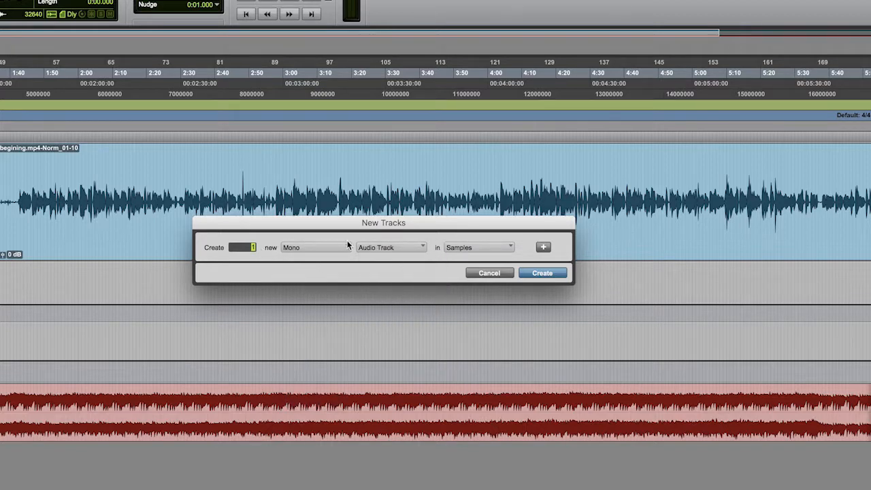
{"action": "left_click", "coordinate": [343, 248]}
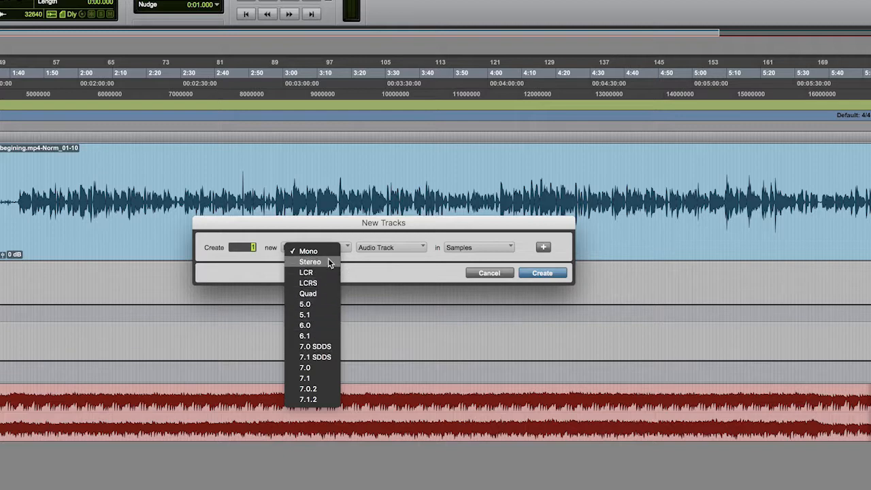
{"action": "left_click", "coordinate": [339, 263]}
{"action": "left_click", "coordinate": [360, 248]}
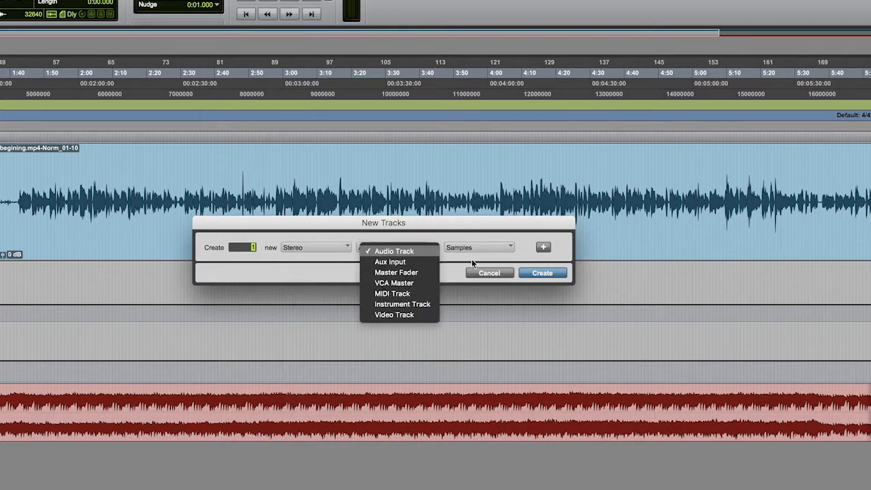
{"action": "left_click", "coordinate": [500, 273]}
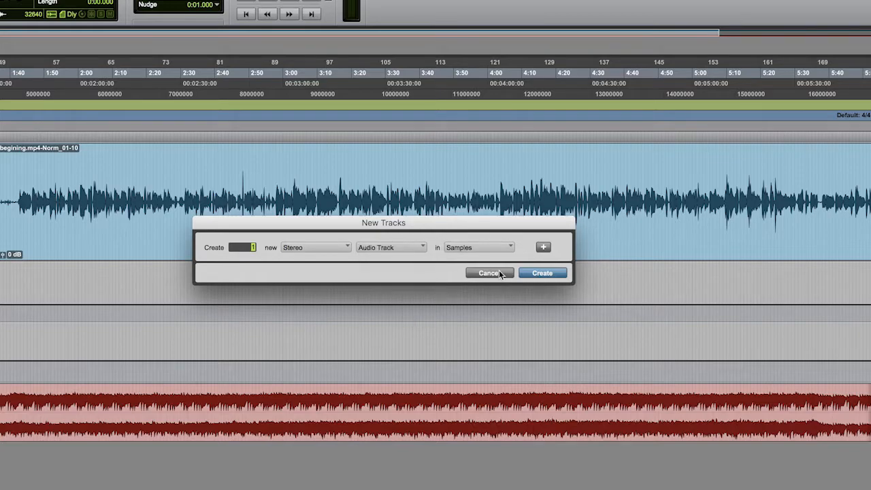
{"action": "left_click", "coordinate": [535, 271]}
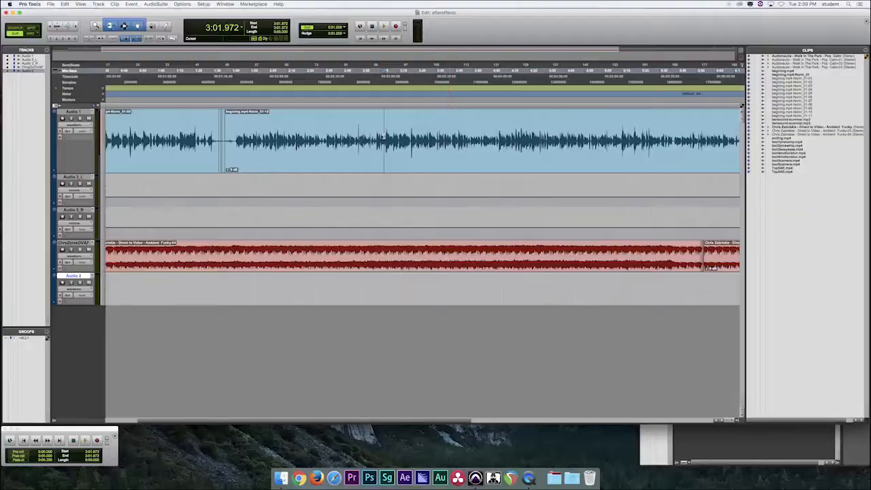
- Create one new stereo Master Fader track
{"action": "left_click", "coordinate": [319, 155]}
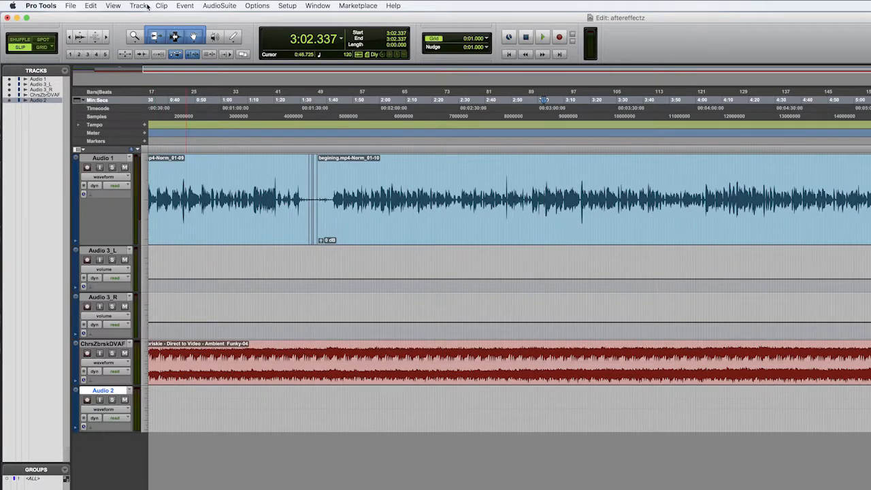
{"action": "left_click", "coordinate": [91, 5]}
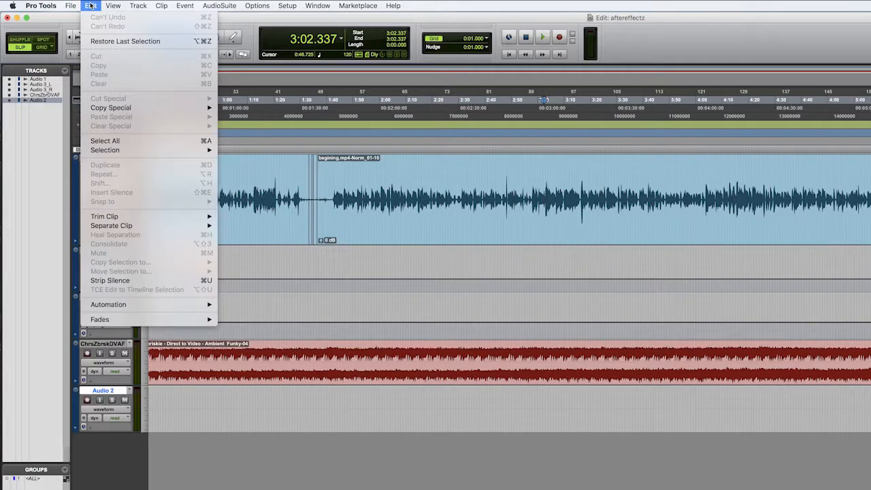
{"action": "left_click", "coordinate": [150, 16]}
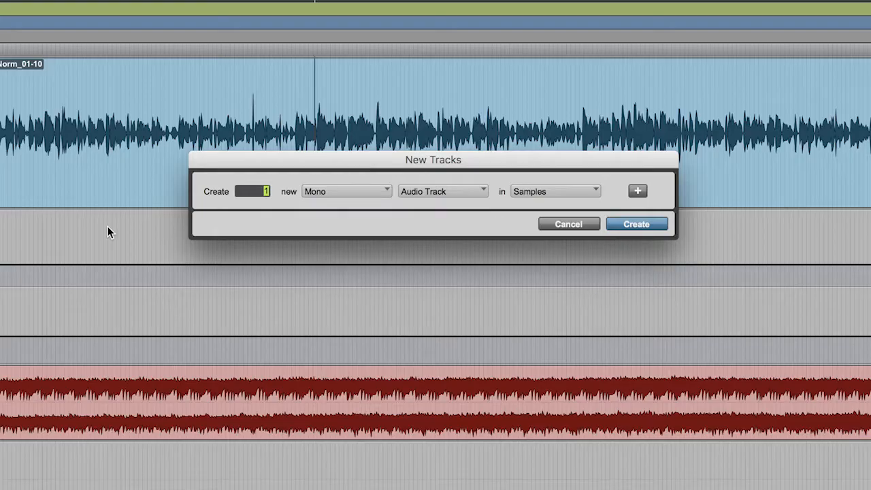
{"action": "left_click", "coordinate": [354, 193]}
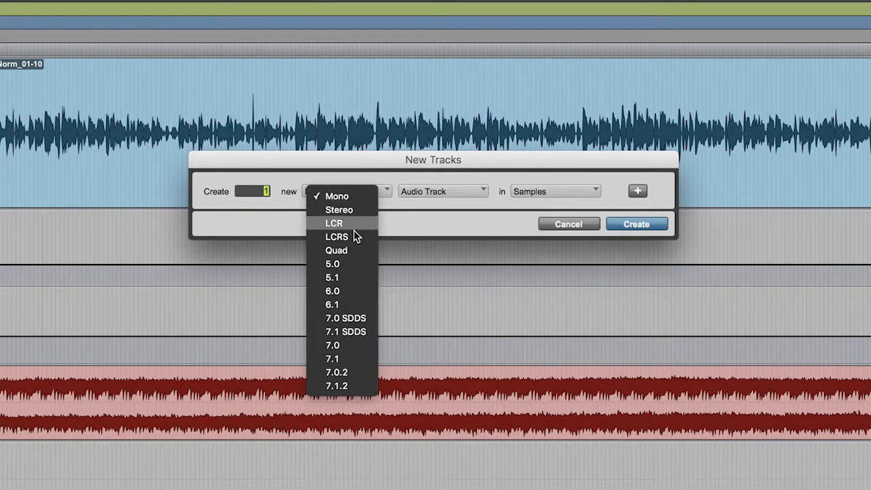
{"action": "left_click", "coordinate": [350, 212]}
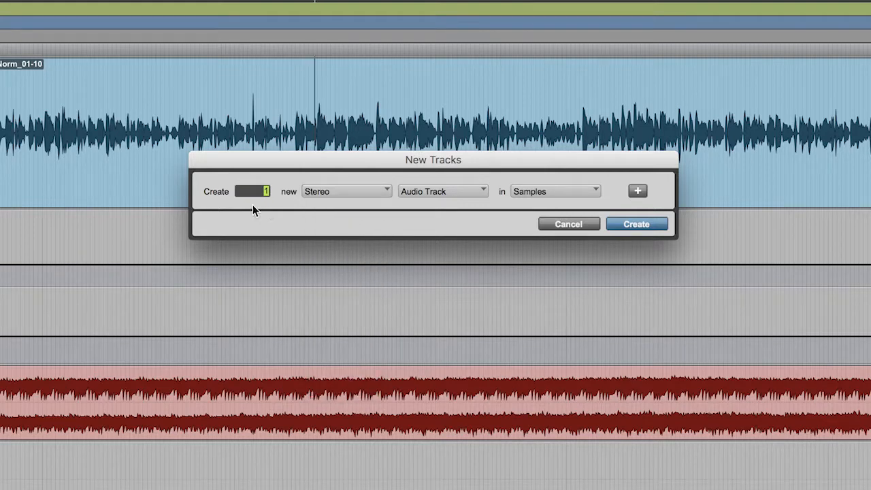
{"action": "left_click", "coordinate": [429, 196]}
{"action": "left_click", "coordinate": [449, 221]}
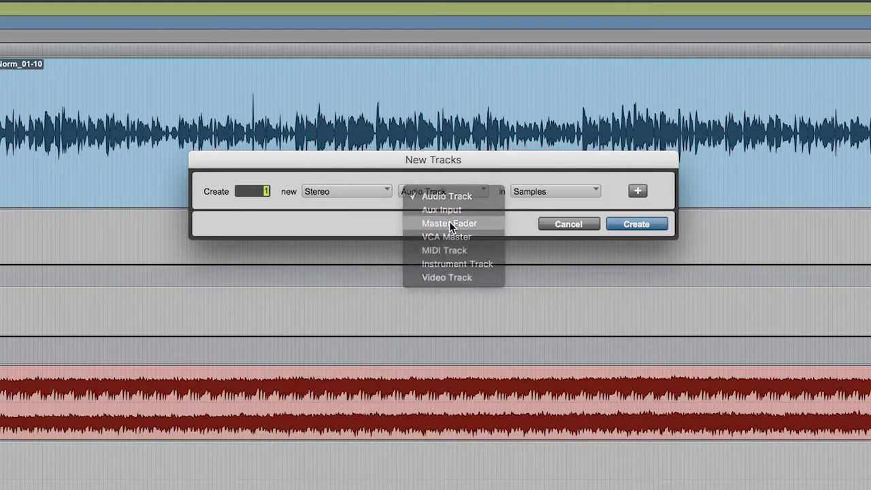
{"action": "left_click", "coordinate": [630, 227]}
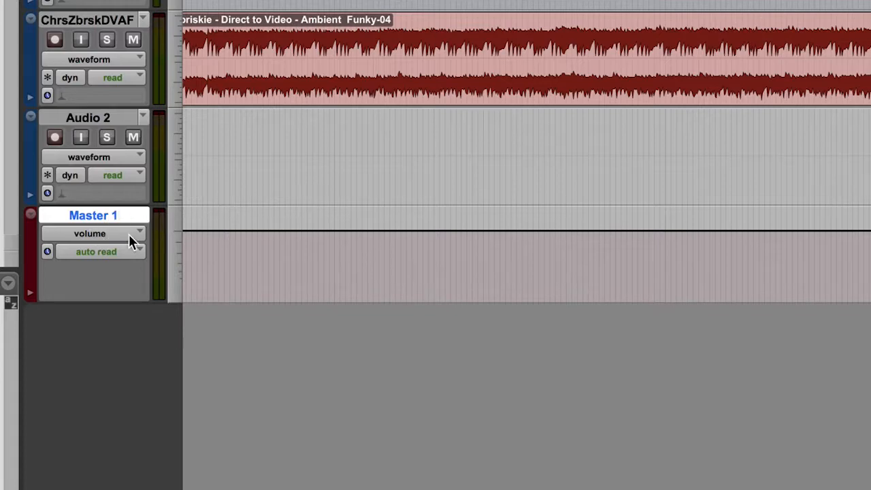
- Try to adjust the volume line on the Master 1 track
{"action": "scroll", "coordinate": [377, 229], "scroll_direction": "right", "scroll_amount": 1}
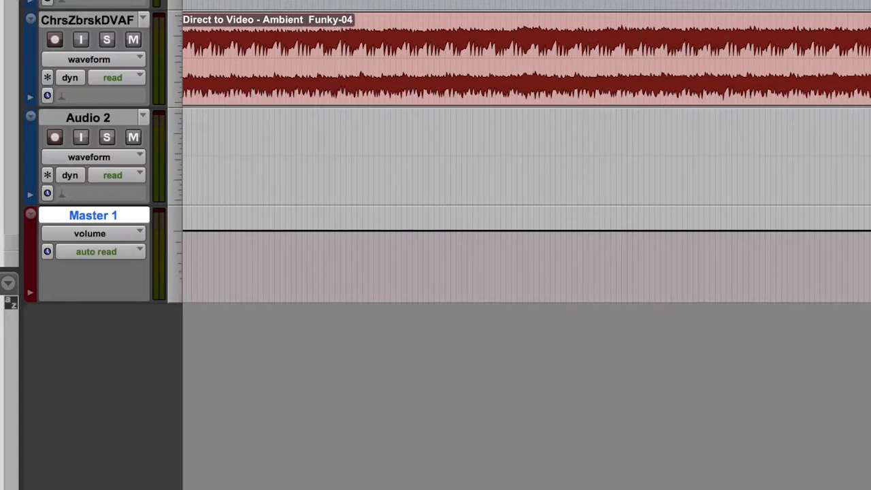
{"action": "scroll", "coordinate": [272, 265], "scroll_direction": "left", "scroll_amount": 5}
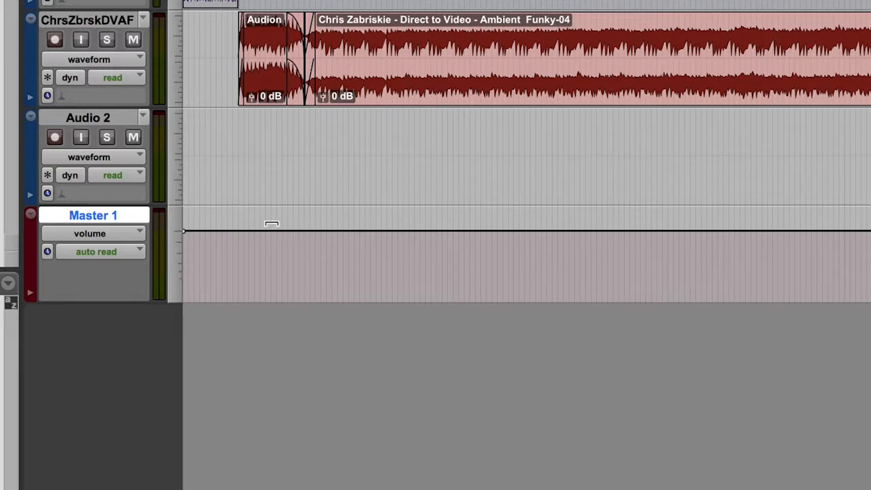
{"action": "left_click_drag", "start_coordinate": [271, 225], "coordinate": [271, 234]}
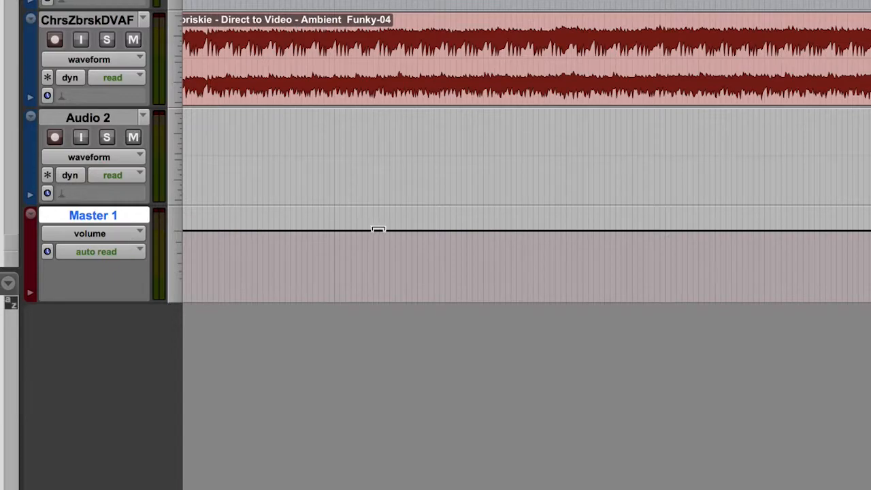
{"action": "scroll", "coordinate": [378, 229], "scroll_direction": "right", "scroll_amount": 1}
{"action": "scroll", "coordinate": [527, 156], "scroll_direction": "left", "scroll_amount": 5}
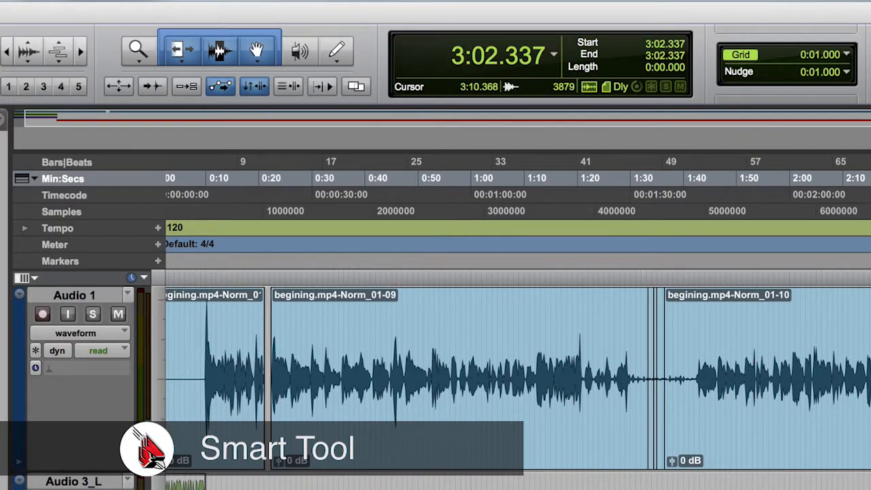
- Using the Trim tool, set the last Audio 1 clip's end to 7:32.101, and extend its start to 6:16.720 before trimming it back to 7:16.222
{"action": "scroll", "coordinate": [810, 381], "scroll_direction": "left", "scroll_amount": 2}
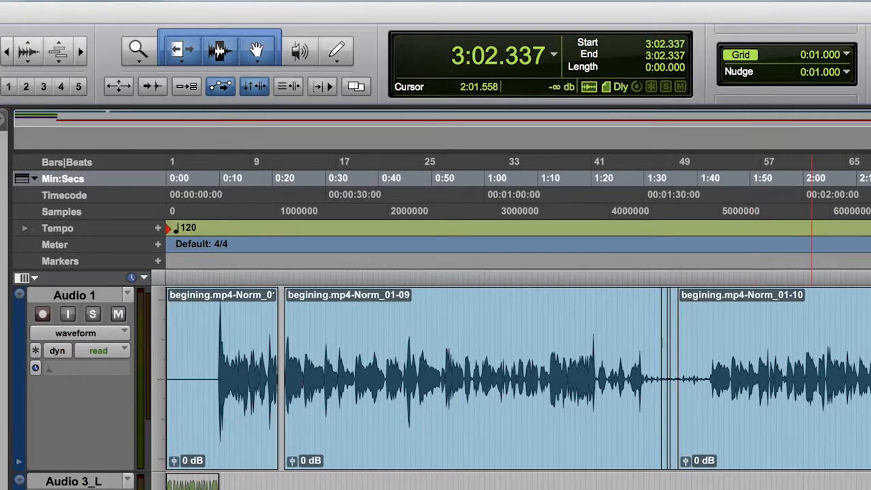
{"action": "scroll", "coordinate": [811, 381], "scroll_direction": "right", "scroll_amount": 15}
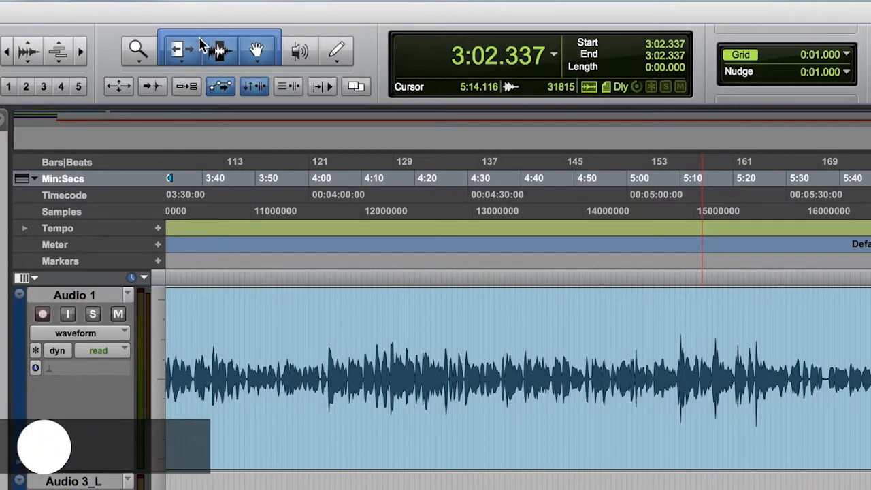
{"action": "left_click", "coordinate": [192, 49]}
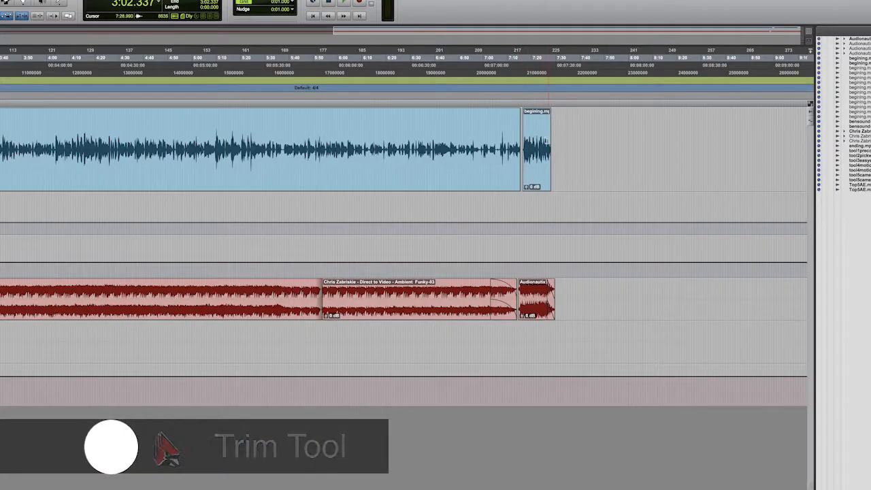
{"action": "left_click_drag", "start_coordinate": [550, 146], "coordinate": [733, 148]}
{"action": "left_click_drag", "start_coordinate": [678, 149], "coordinate": [521, 172]}
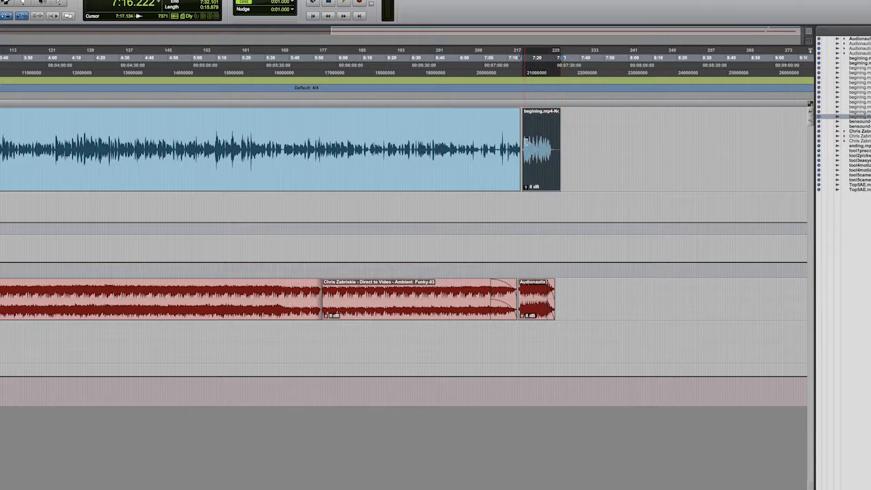
{"action": "left_click_drag", "start_coordinate": [525, 141], "coordinate": [379, 148]}
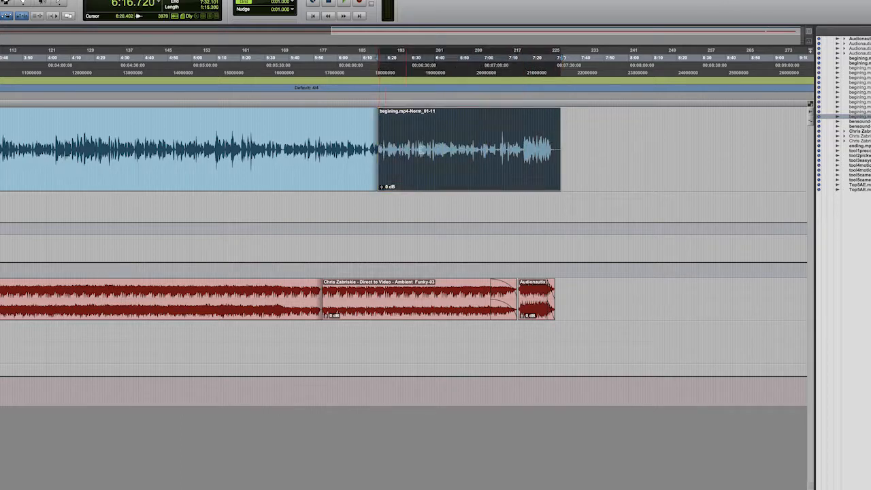
{"action": "left_click_drag", "start_coordinate": [382, 179], "coordinate": [521, 177]}
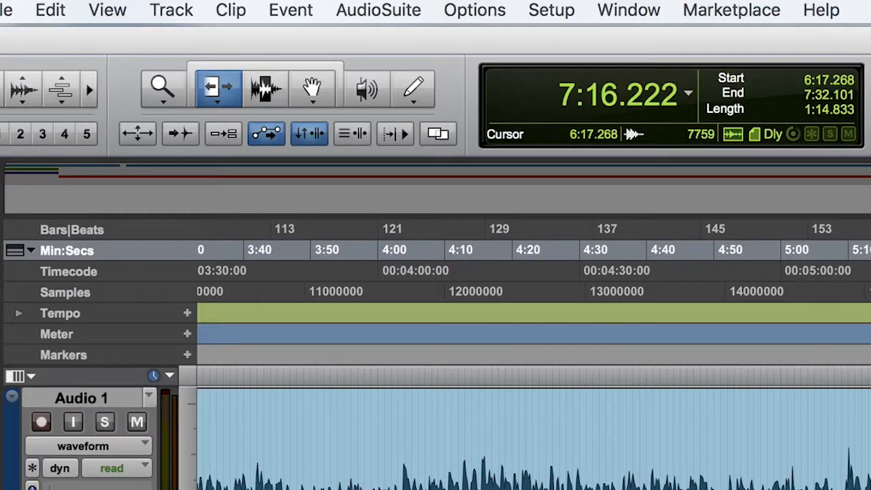
- Trim the last Audio 1 clip's start to 7:15.674, and place the Selector's edit cursor inside that clip at 7:18.412
{"action": "left_click_drag", "start_coordinate": [870, 444], "coordinate": [870, 444]}
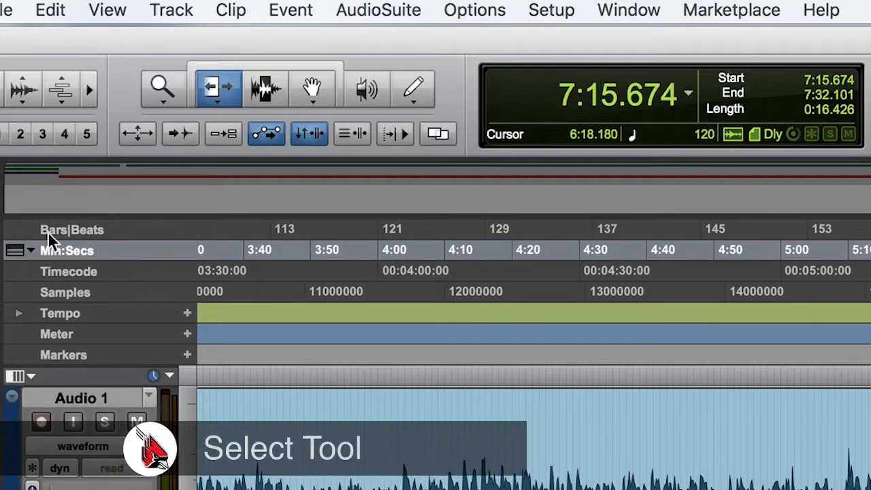
{"action": "left_click", "coordinate": [265, 88]}
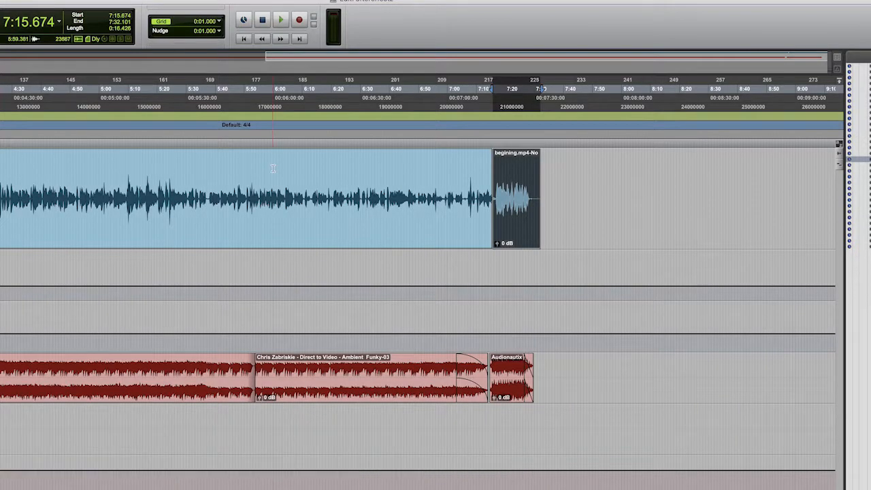
{"action": "left_click", "coordinate": [501, 182]}
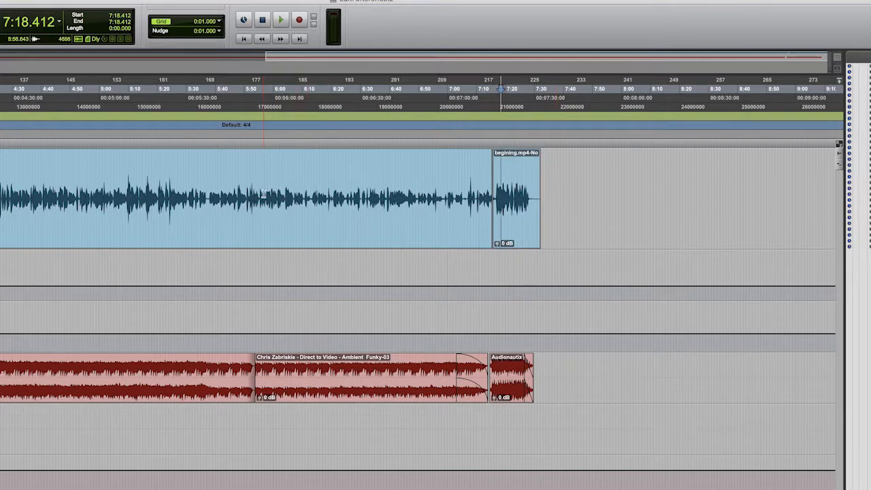
- Copy the Audio 1 range from 5:56.643 to 6:34.060 and paste it after the last clip at 7:47.250
{"action": "left_click_drag", "start_coordinate": [262, 193], "coordinate": [371, 197]}
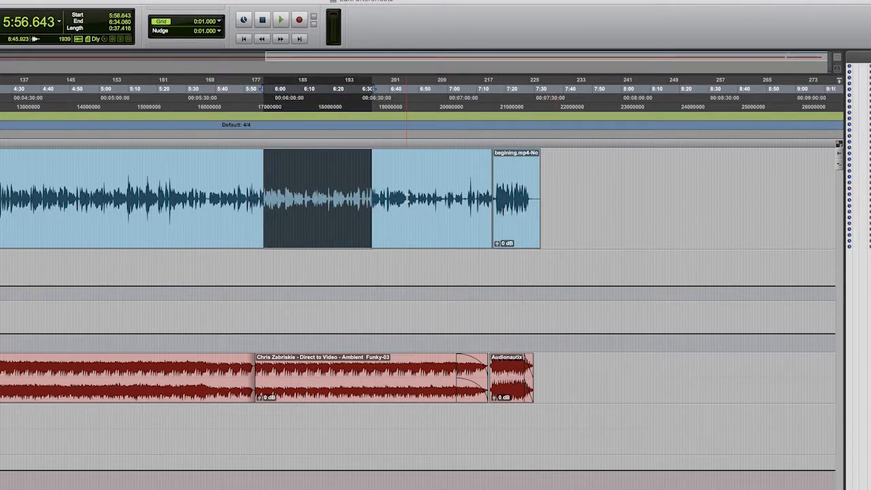
{"action": "key", "text": "super+c"}
{"action": "scroll", "coordinate": [579, 212], "scroll_direction": "left", "scroll_amount": 2}
{"action": "left_click", "coordinate": [585, 212]}
{"action": "left_click", "coordinate": [622, 213]}
{"action": "scroll", "coordinate": [623, 214], "scroll_direction": "right", "scroll_amount": 1}
{"action": "key", "text": "super+v"}
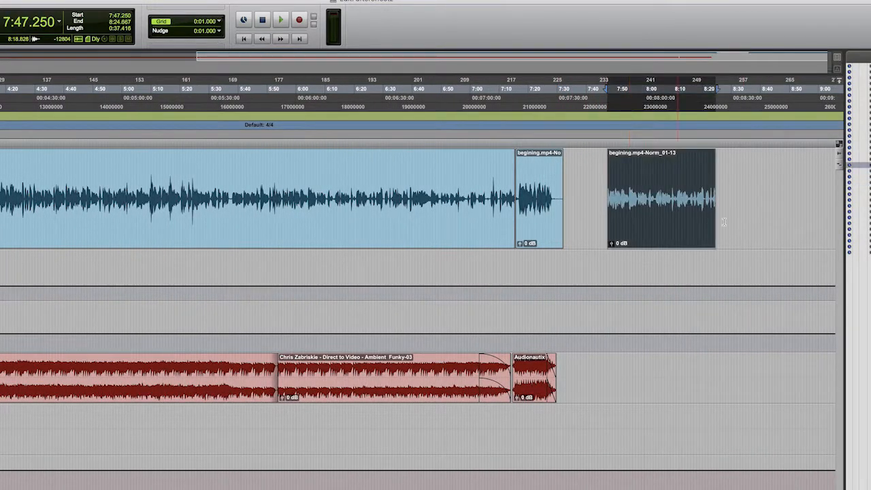
- Undo the pasted Audio 1 clip and place the edit cursor on that track at 4:46.921
{"action": "scroll", "coordinate": [665, 177], "scroll_direction": "right", "scroll_amount": 1}
{"action": "key", "text": "super+z"}
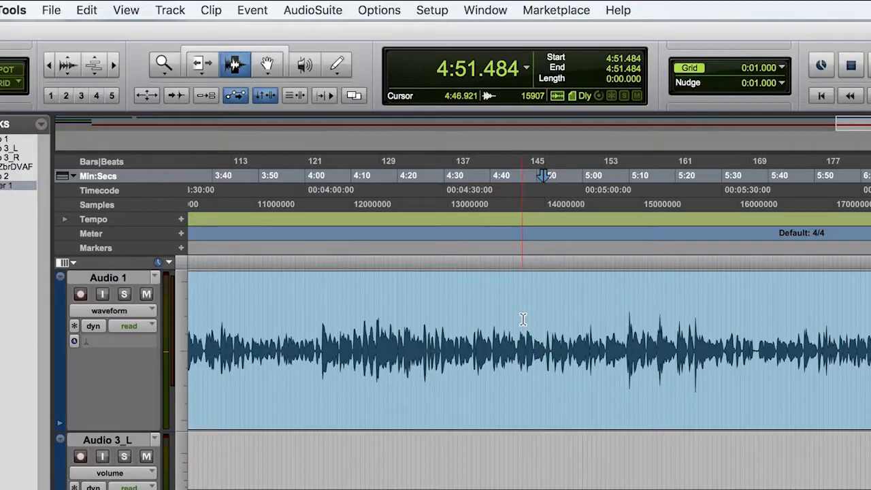
{"action": "left_click", "coordinate": [523, 319]}
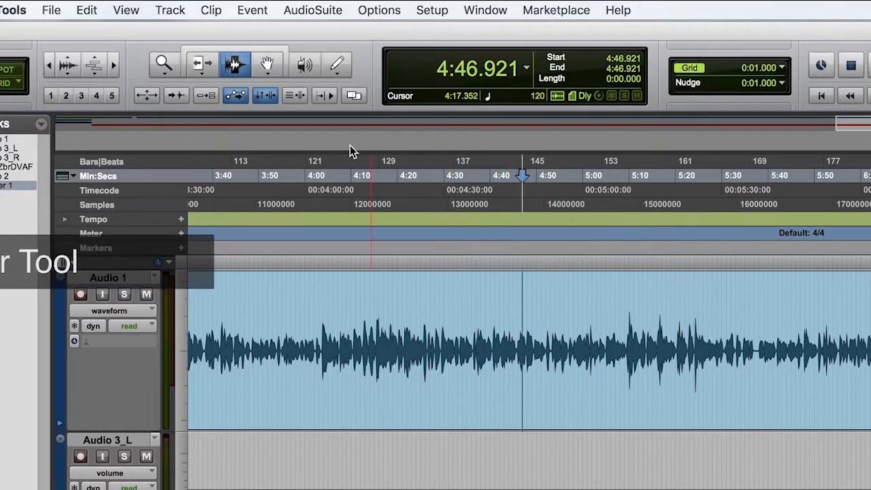
- Move the last Audio 1 clip to start at 7:45.242 with the Grabber tool, and undo the move
{"action": "left_click", "coordinate": [267, 64]}
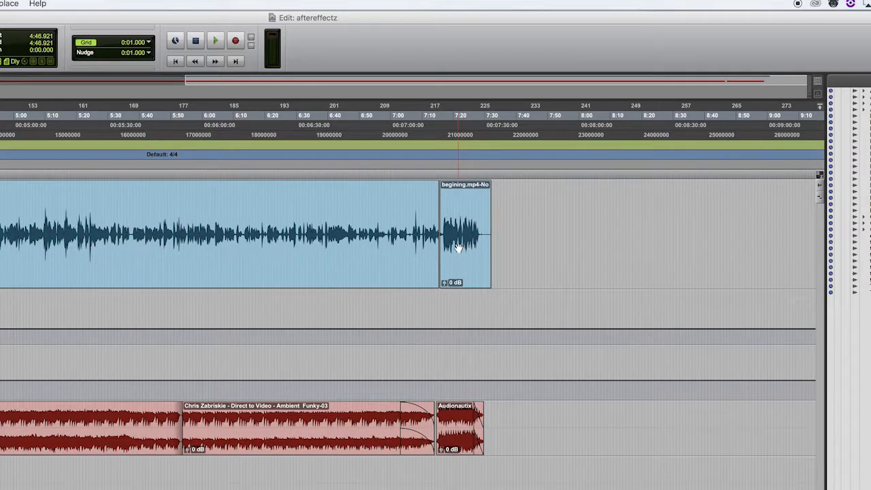
{"action": "left_click_drag", "start_coordinate": [463, 234], "coordinate": [556, 247]}
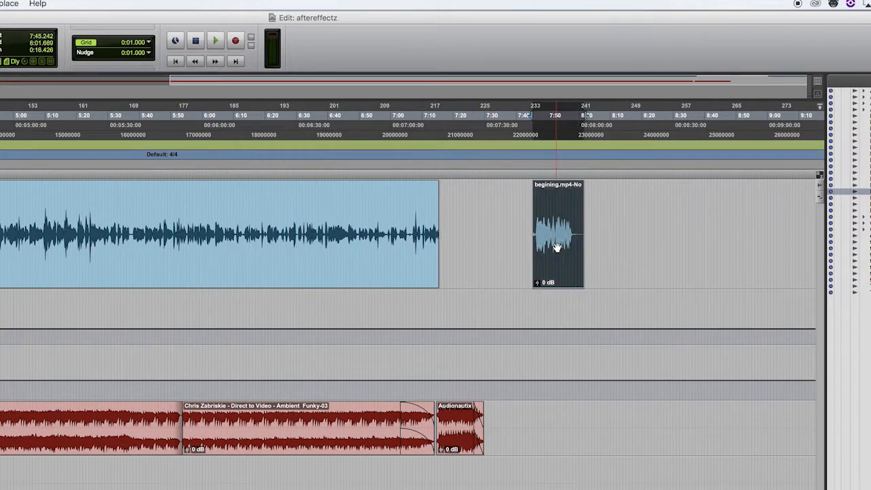
{"action": "key", "text": "super+z"}
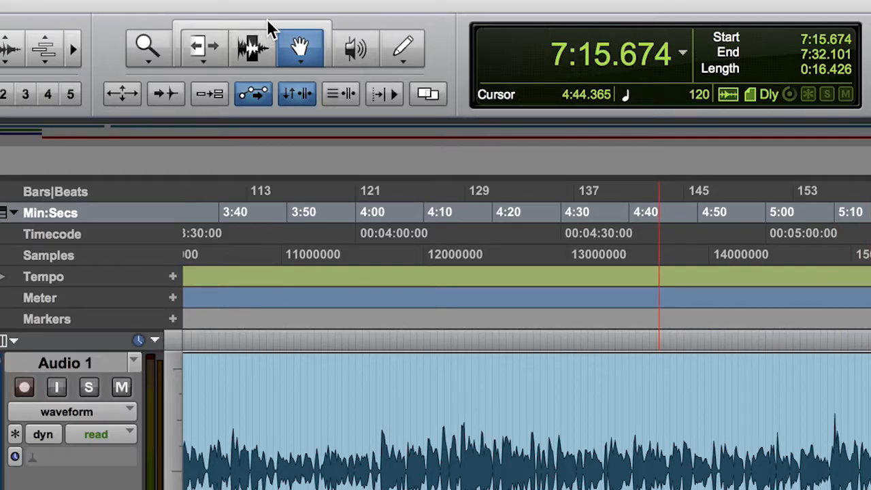
- With the Smart Tool, trim the last Audio 1 clip's end to about 7:30 and place the edit cursor at 7:33.014
{"action": "left_click", "coordinate": [270, 29]}
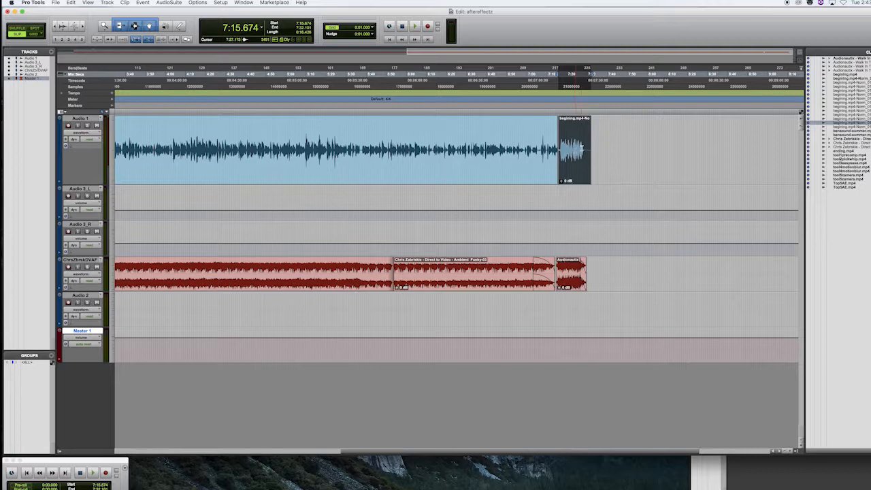
{"action": "scroll", "coordinate": [579, 149], "scroll_direction": "left", "scroll_amount": 1}
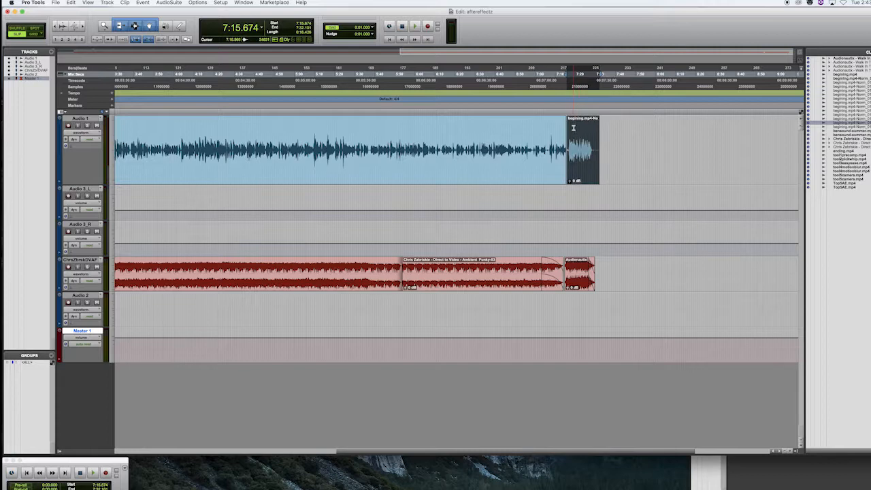
{"action": "left_click", "coordinate": [573, 127]}
{"action": "left_click_drag", "start_coordinate": [574, 169], "coordinate": [596, 136]}
{"action": "left_click", "coordinate": [599, 147]}
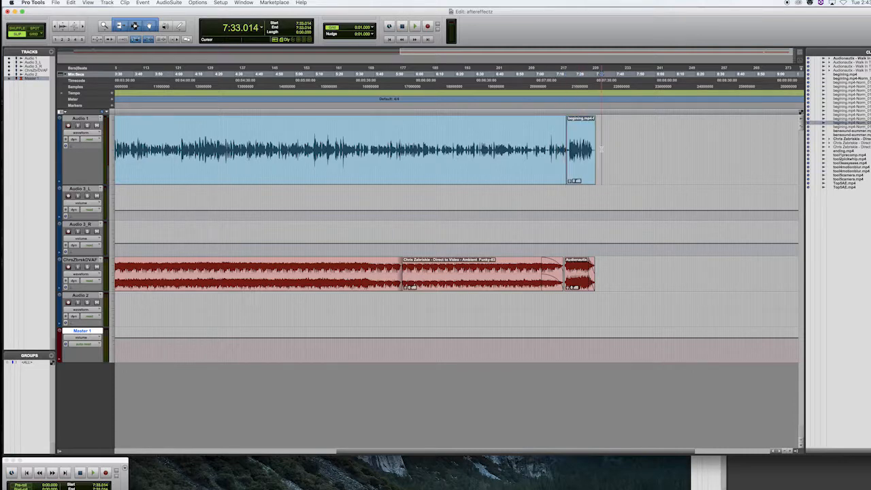
- Add a fade-in about 4.9 seconds long and a short fade-out to the last Audio 1 clip
{"action": "scroll", "coordinate": [602, 136], "scroll_direction": "left", "scroll_amount": 2}
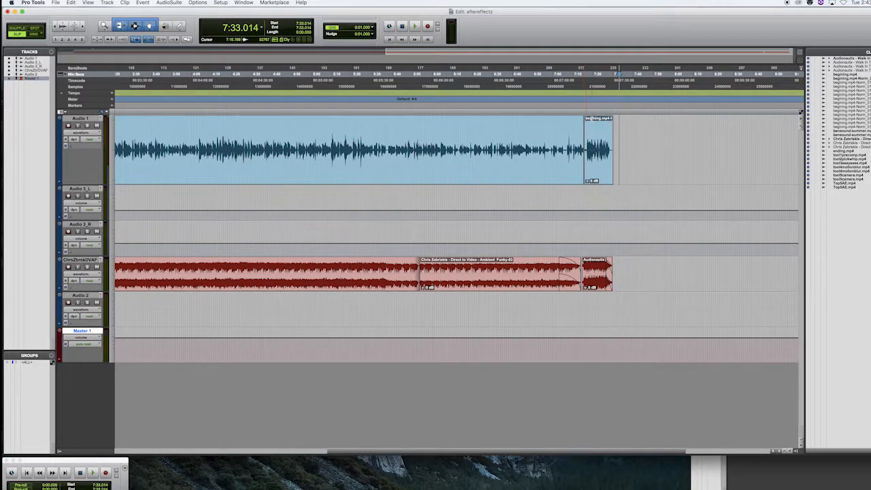
{"action": "left_click_drag", "start_coordinate": [611, 119], "coordinate": [584, 120]}
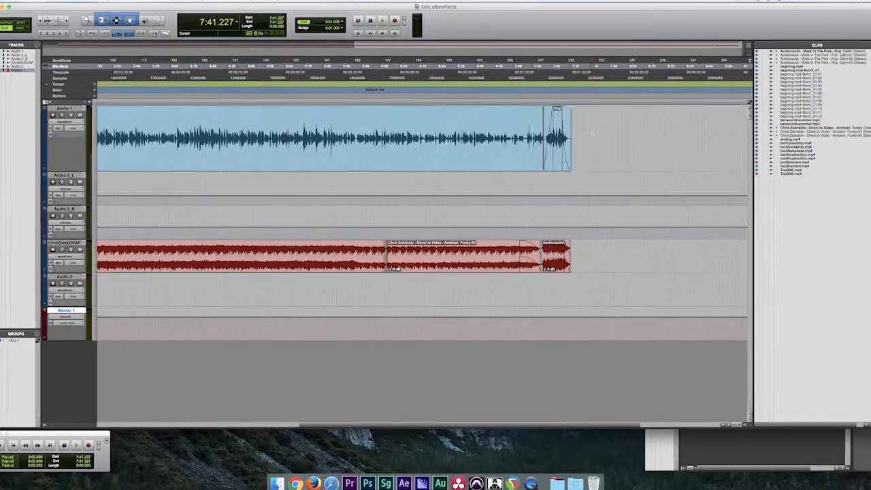
- Select all clips on the Audio 1 track, and clear that selection by placing the edit cursor at 7:47.980
{"action": "triple_click", "coordinate": [592, 133]}
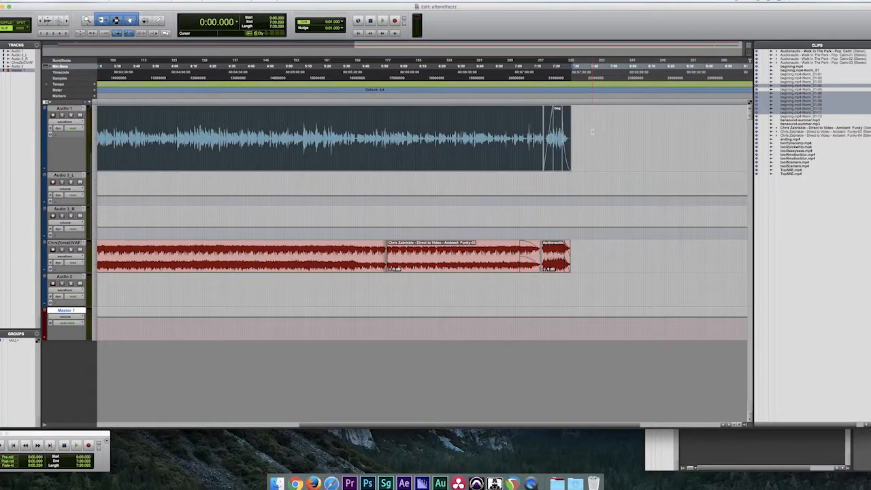
{"action": "left_click", "coordinate": [611, 134]}
{"action": "left_click", "coordinate": [627, 135]}
{"action": "left_click", "coordinate": [620, 137]}
{"action": "left_click", "coordinate": [605, 137]}
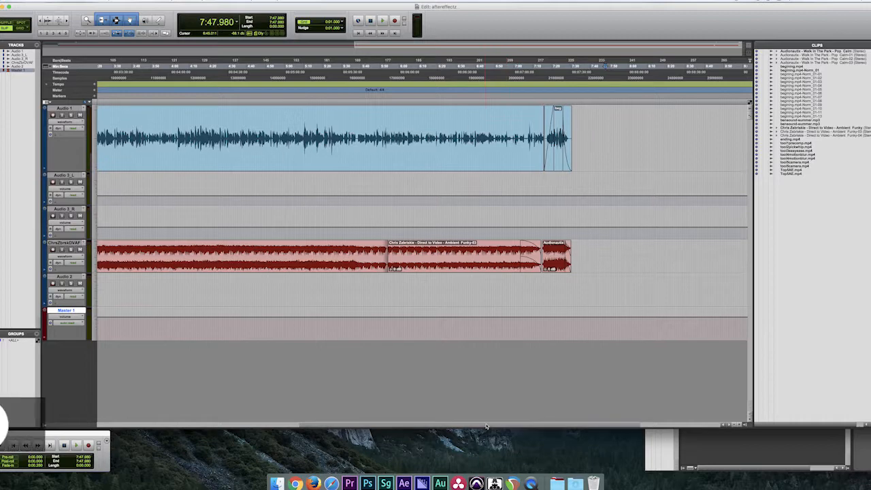
{"action": "scroll", "coordinate": [425, 333], "scroll_direction": "left", "scroll_amount": 10}
{"action": "scroll", "coordinate": [425, 334], "scroll_direction": "right", "scroll_amount": 8}
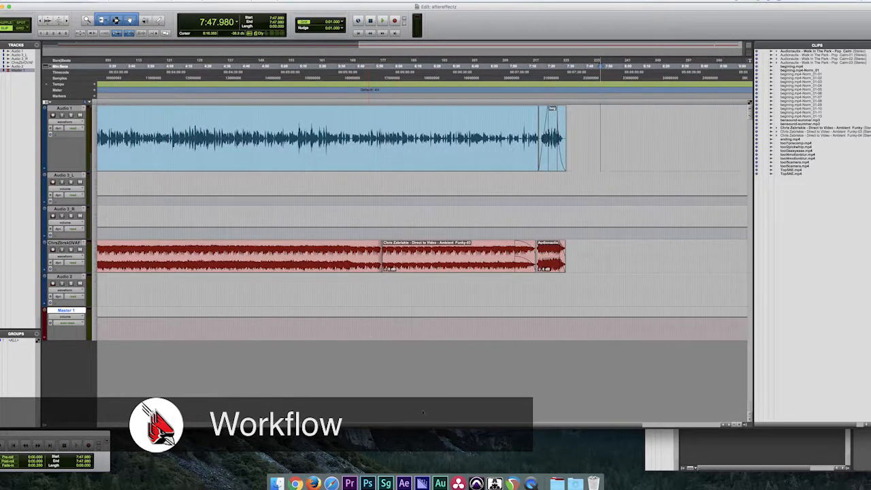
{"action": "scroll", "coordinate": [425, 333], "scroll_direction": "left", "scroll_amount": 10}
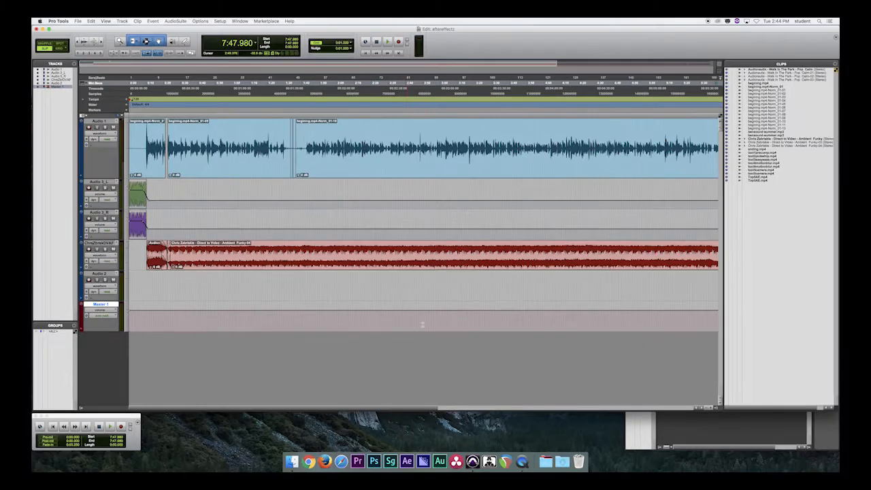
{"action": "scroll", "coordinate": [288, 409], "scroll_direction": "right", "scroll_amount": 10}
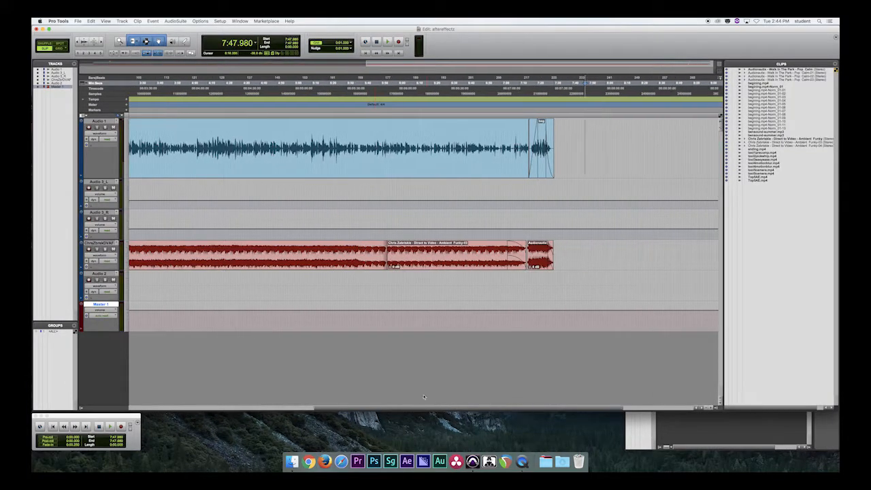
{"action": "scroll", "coordinate": [303, 394], "scroll_direction": "left", "scroll_amount": 10}
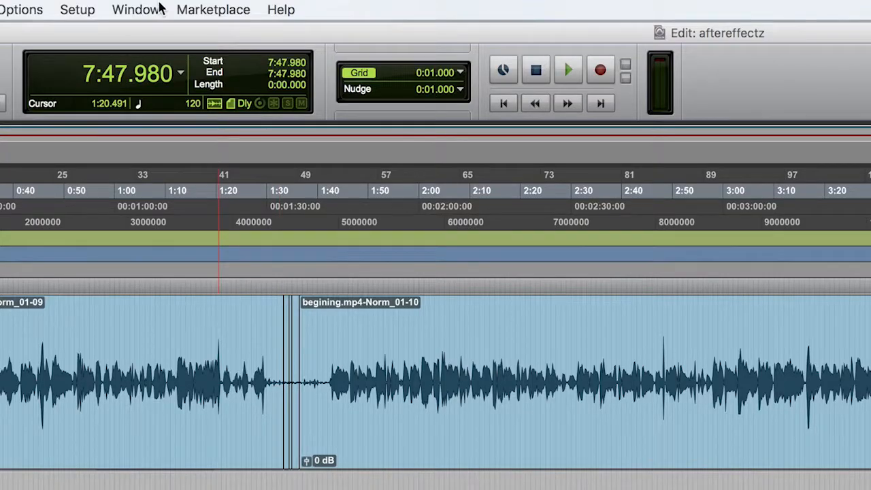
{"action": "left_click", "coordinate": [247, 21]}
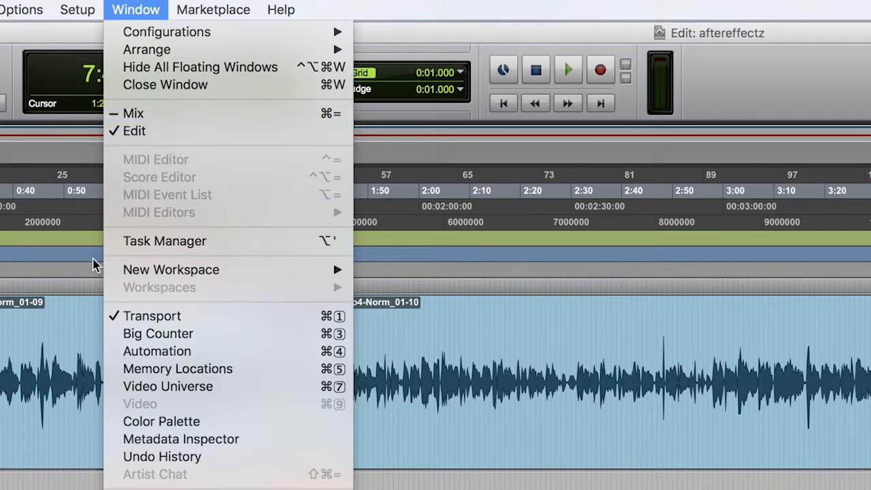
{"action": "left_click", "coordinate": [94, 261]}
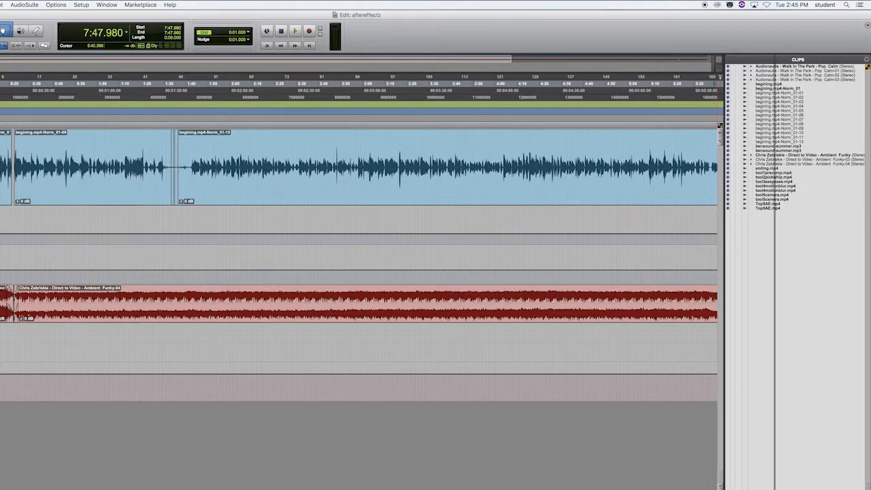
- Hide the Clips list and resize the Edit window so the Mix window's Master 1 channel shows beside it
{"action": "left_click_drag", "start_coordinate": [724, 487], "coordinate": [748, 482]}
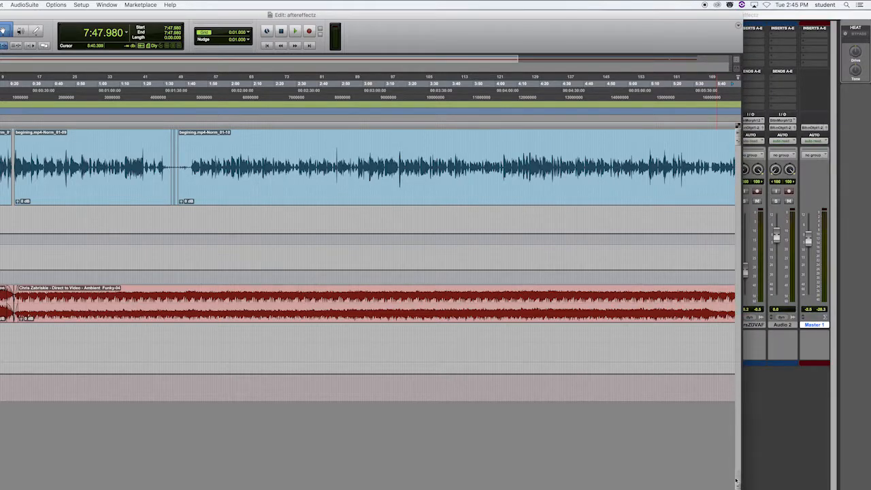
{"action": "left_click_drag", "start_coordinate": [742, 318], "coordinate": [806, 318]}
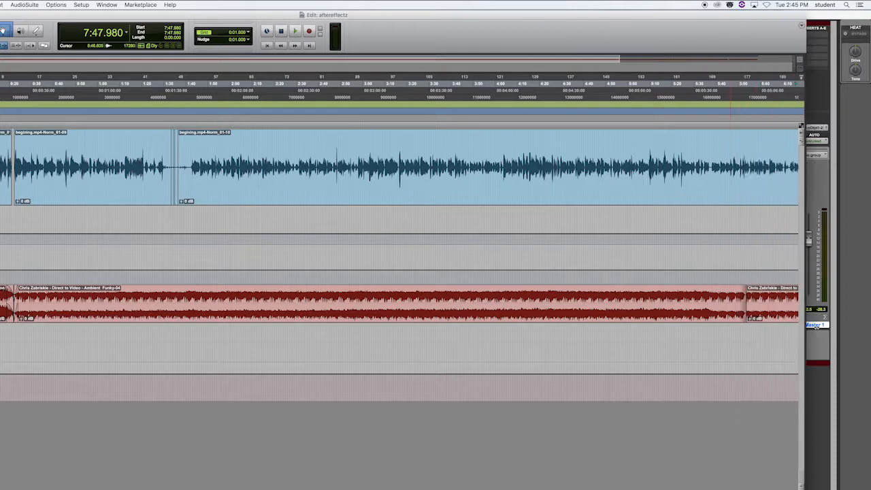
- Select every clip on the Audio 1 track, and replace the selection with the edit cursor at 0:52.930
{"action": "triple_click", "coordinate": [413, 145]}
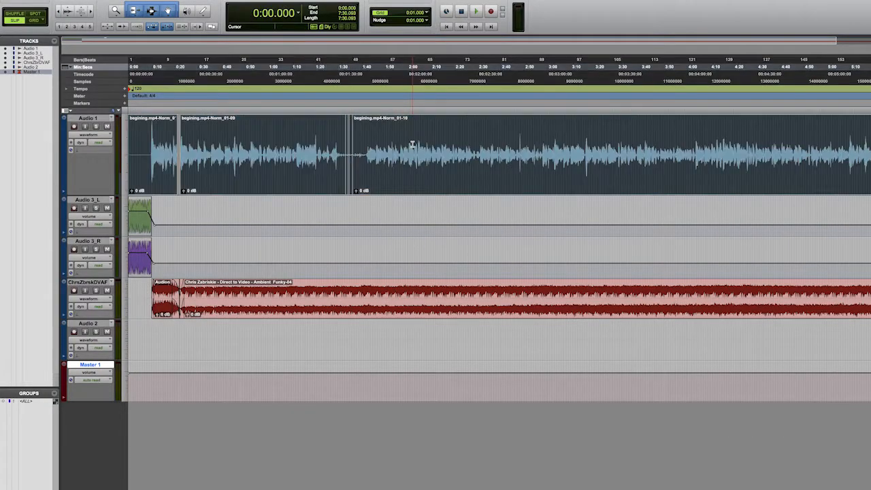
{"action": "left_click", "coordinate": [252, 153]}
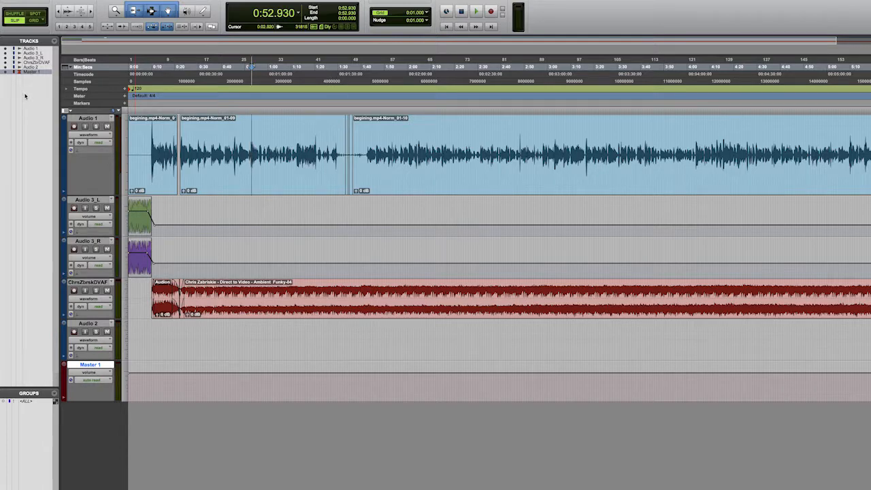
- Select the Audio 3_L and Audio 2 tracks in turn from the track list, ending with Audio 1 selected
{"action": "left_click", "coordinate": [31, 54]}
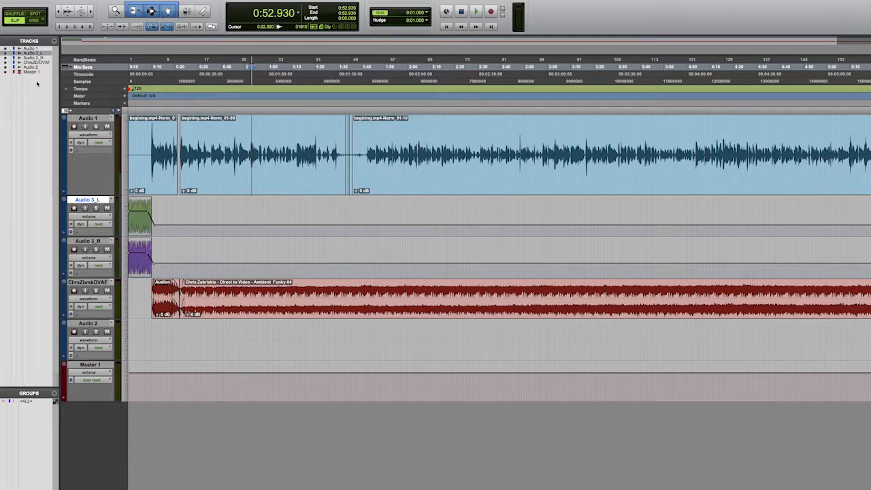
{"action": "left_click", "coordinate": [33, 67]}
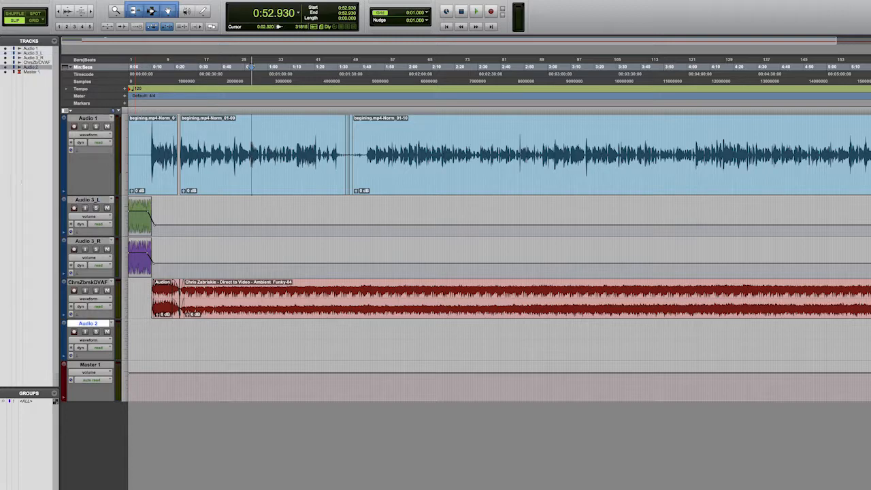
{"action": "left_click", "coordinate": [38, 53]}
{"action": "left_click", "coordinate": [32, 48]}
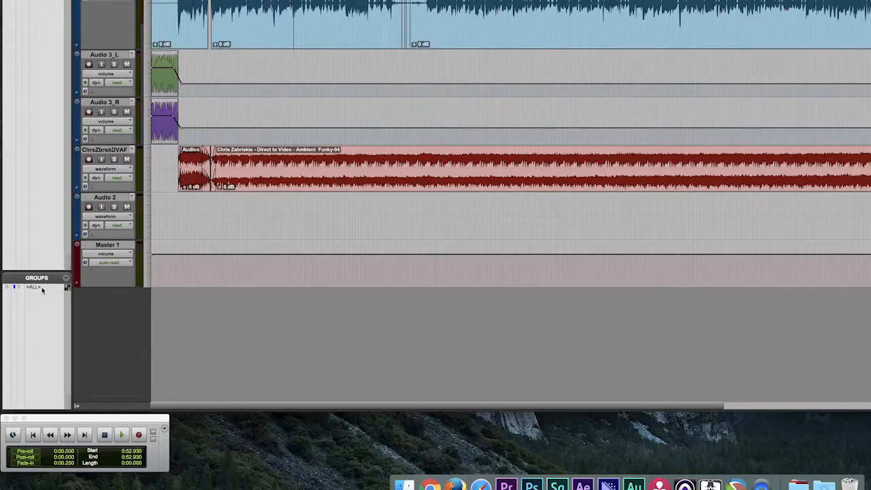
- Activate the <ALL> group in the Edit window's group list
{"action": "left_click", "coordinate": [42, 290]}
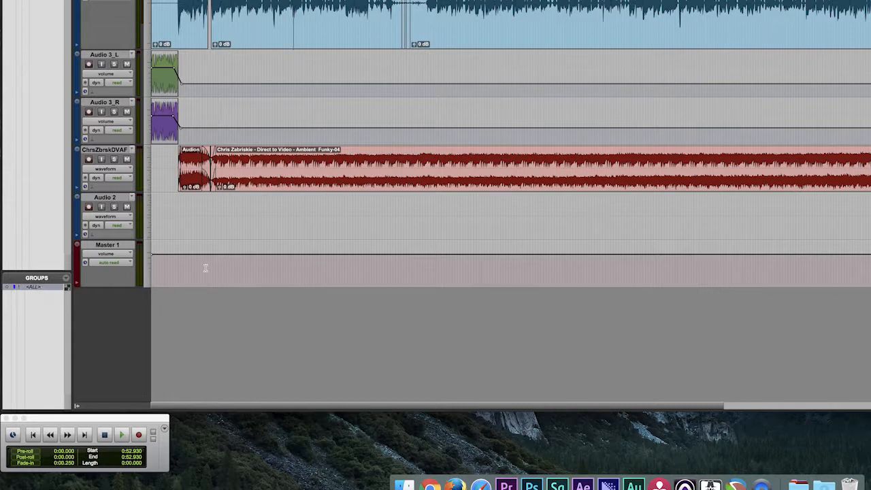
{"action": "scroll", "coordinate": [205, 268], "scroll_direction": "right", "scroll_amount": 2}
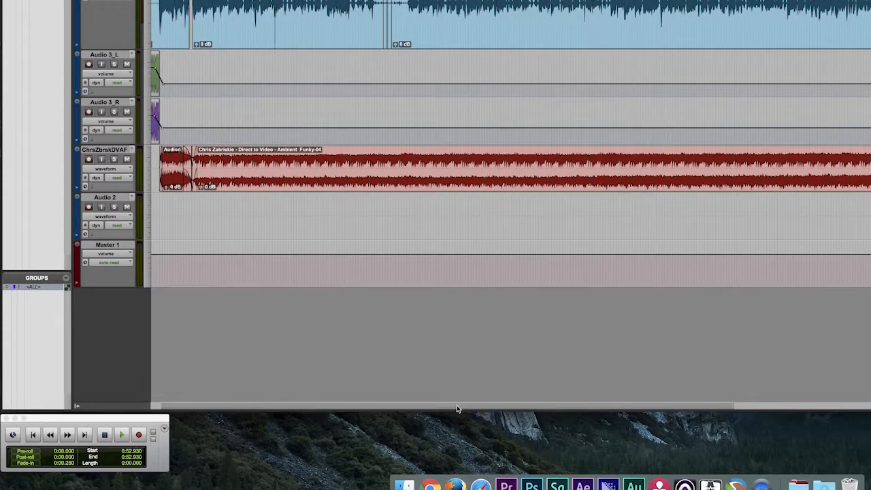
{"action": "scroll", "coordinate": [457, 409], "scroll_direction": "left", "scroll_amount": 2}
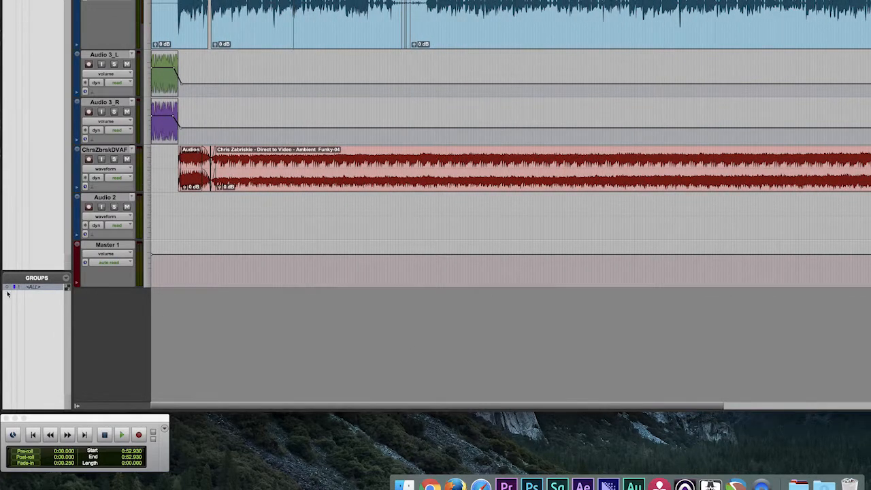
{"action": "scroll", "coordinate": [200, 183], "scroll_direction": "right", "scroll_amount": 3}
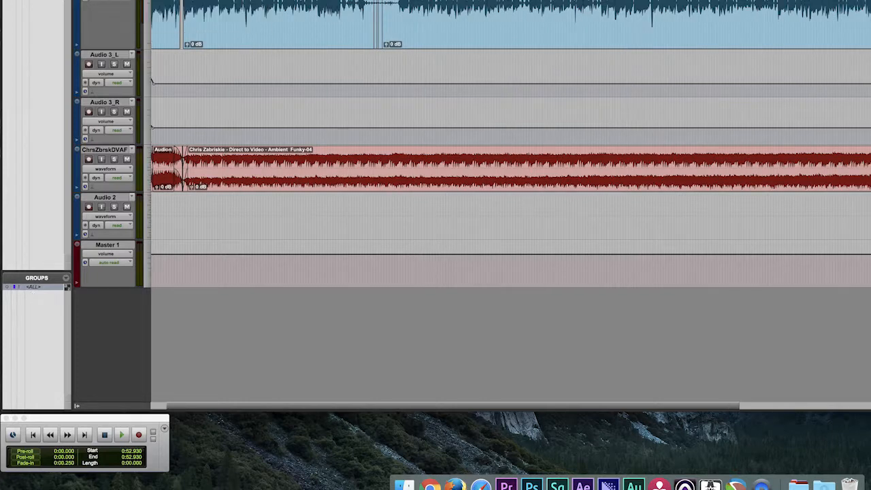
- Create a Mix/Edit track group named Group 1 containing Audio 1 and Audio 3_R
{"action": "left_click", "coordinate": [92, 1]}
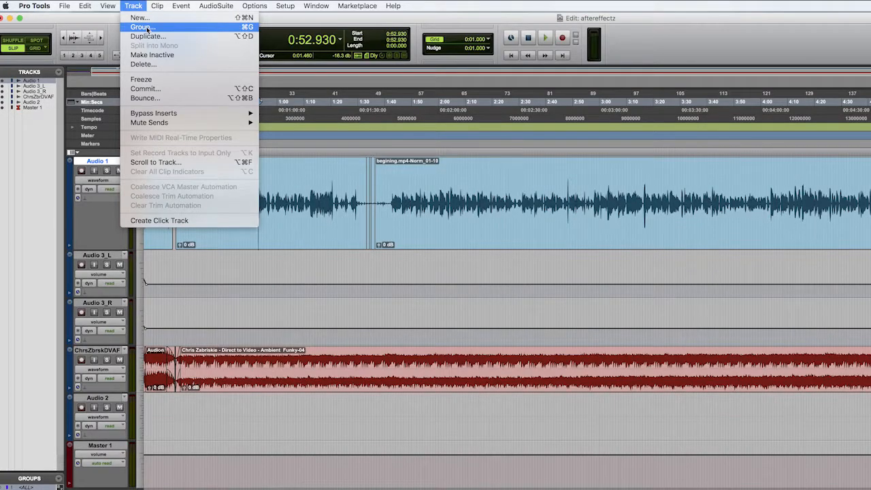
{"action": "left_click", "coordinate": [147, 28]}
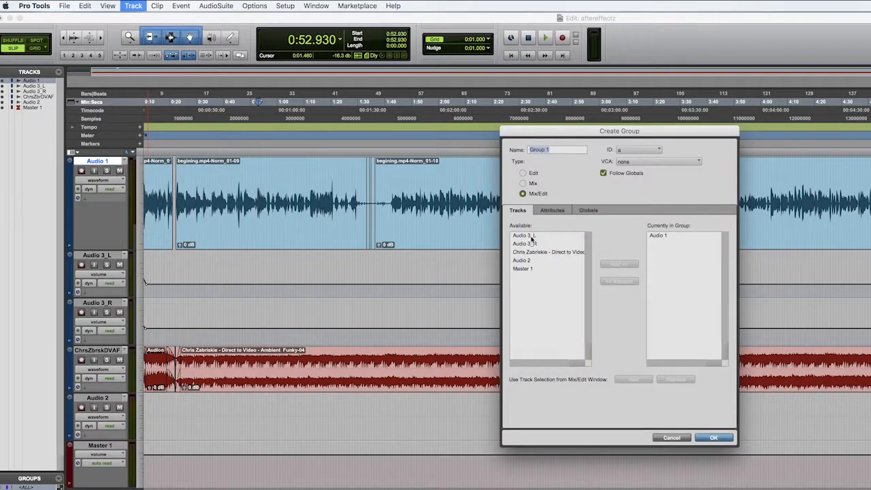
{"action": "left_click", "coordinate": [532, 233]}
{"action": "left_click", "coordinate": [300, 182]}
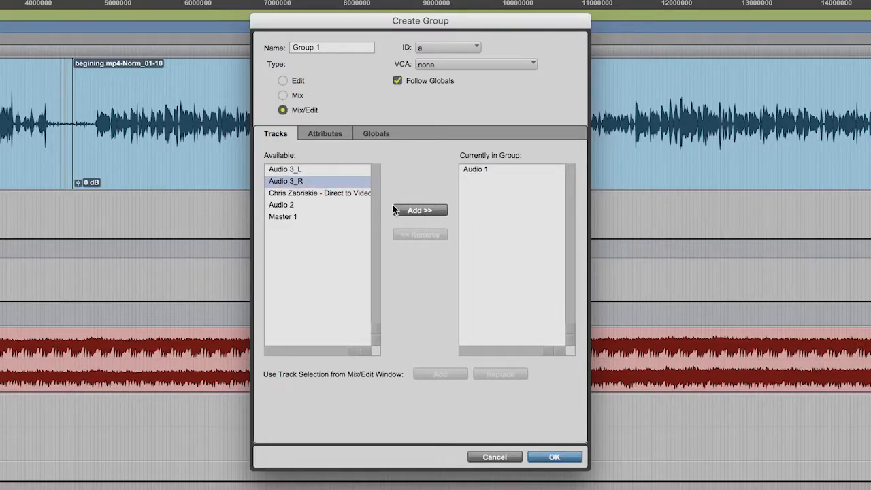
{"action": "left_click", "coordinate": [427, 210]}
{"action": "left_click", "coordinate": [550, 457]}
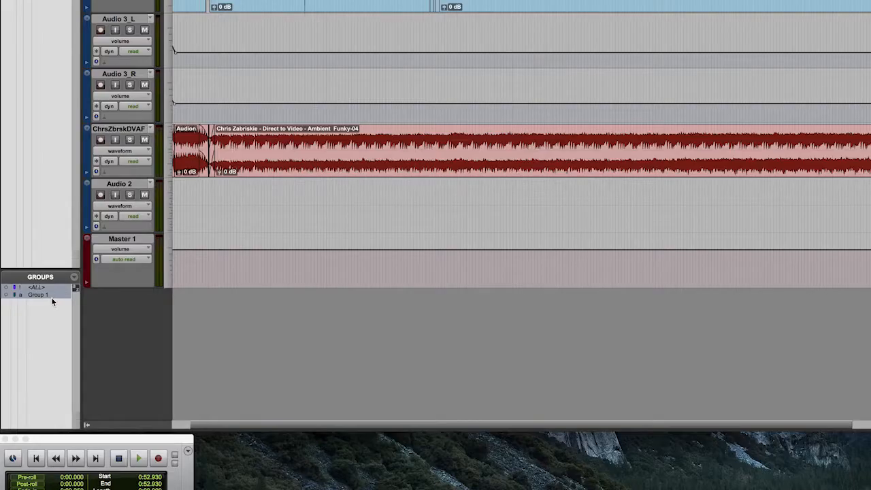
- Toggle Group 1 on and off several times in the group list
{"action": "left_click", "coordinate": [52, 296]}
{"action": "left_click", "coordinate": [56, 295]}
{"action": "left_click", "coordinate": [54, 296]}
{"action": "left_click", "coordinate": [51, 294]}
{"action": "left_click", "coordinate": [50, 294]}
{"action": "left_click", "coordinate": [47, 295]}
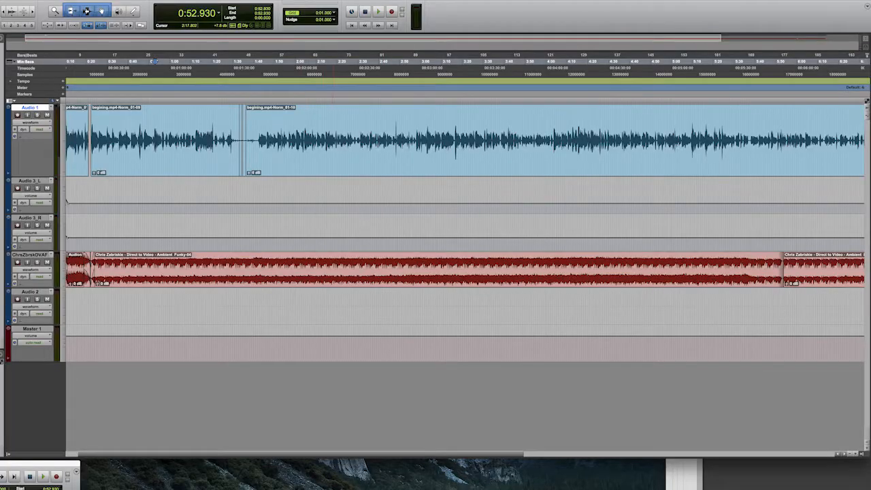
- Try moving the begining.mp4-Norm_01-10 clip with its grouped tracks to start at 1:52.797, and undo the move
{"action": "left_click_drag", "start_coordinate": [333, 157], "coordinate": [368, 165]}
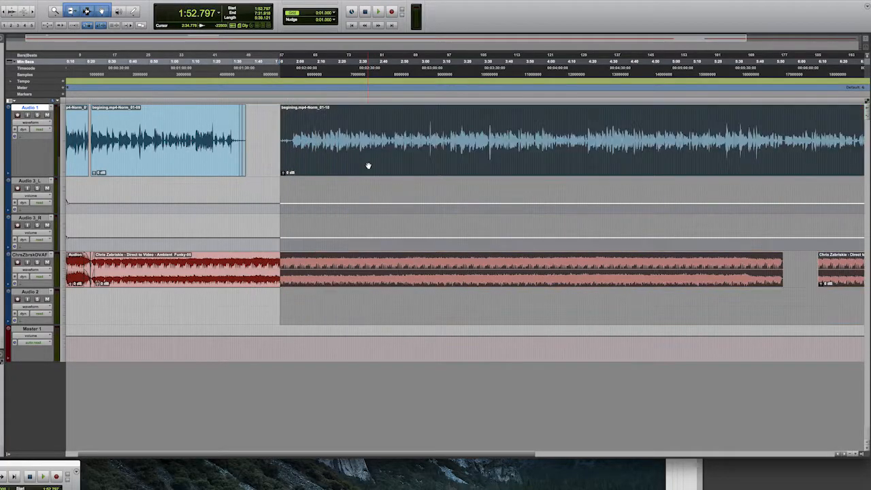
{"action": "key", "text": "super+z"}
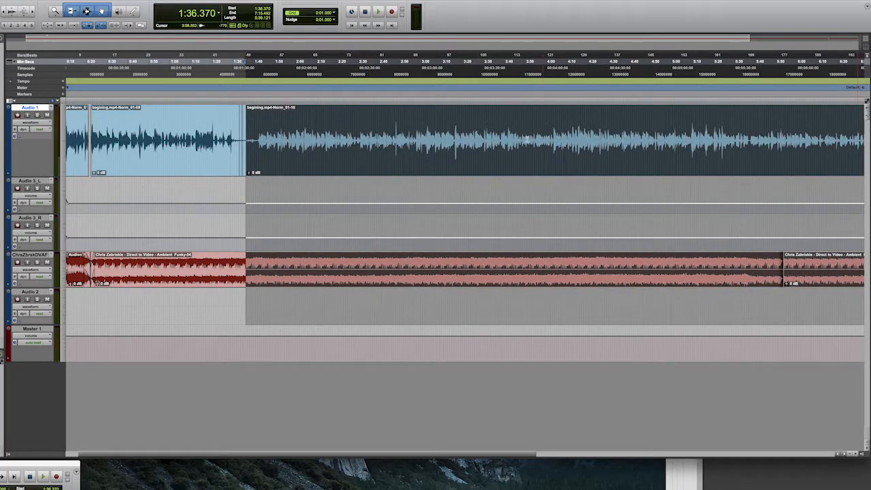
- Switch back and forth between the Edit and Mix windows, ending with the Mix window in front
{"action": "key", "text": "super+equal"}
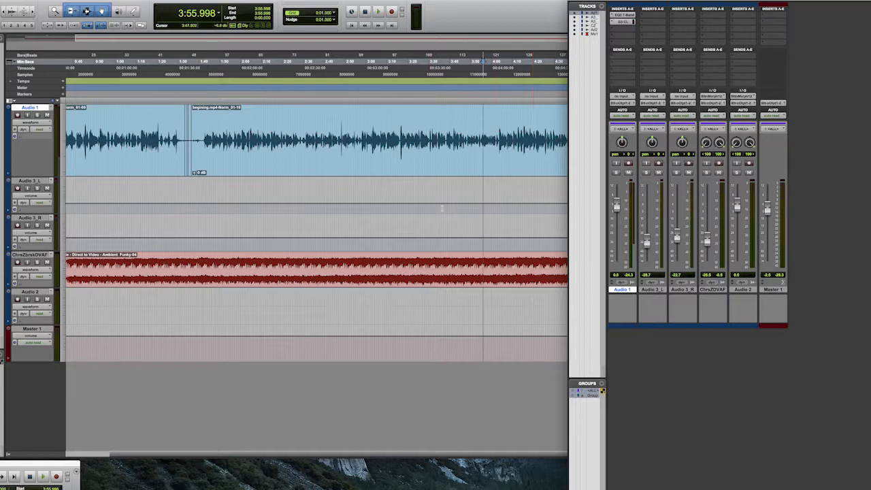
{"action": "left_click", "coordinate": [528, 400]}
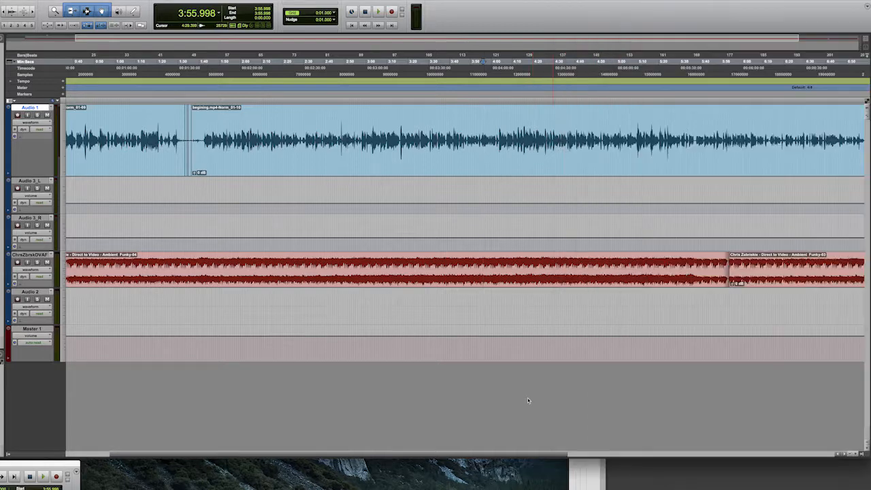
{"action": "scroll", "coordinate": [677, 360], "scroll_direction": "right", "scroll_amount": 1}
{"action": "left_click", "coordinate": [644, 473]}
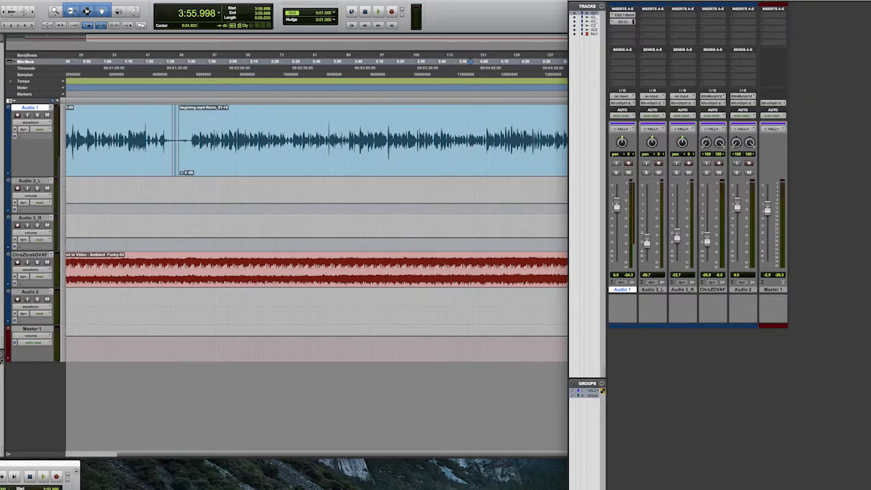
{"action": "key", "text": "super+="}
{"action": "left_click", "coordinate": [227, 6]}
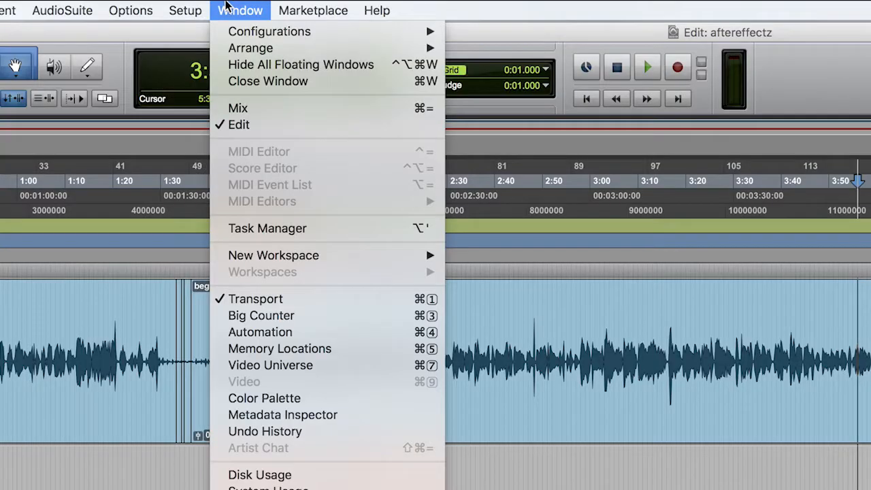
{"action": "left_click", "coordinate": [252, 110]}
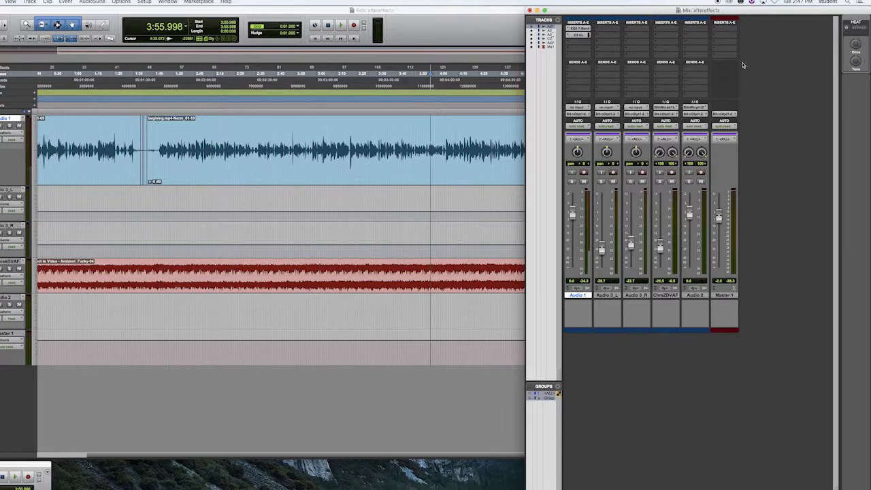
- Browse the plug-in categories available for the first insert slot on Audio 3_L, without choosing one
{"action": "left_click", "coordinate": [609, 30]}
{"action": "mouse_move", "coordinate": [616, 43]}
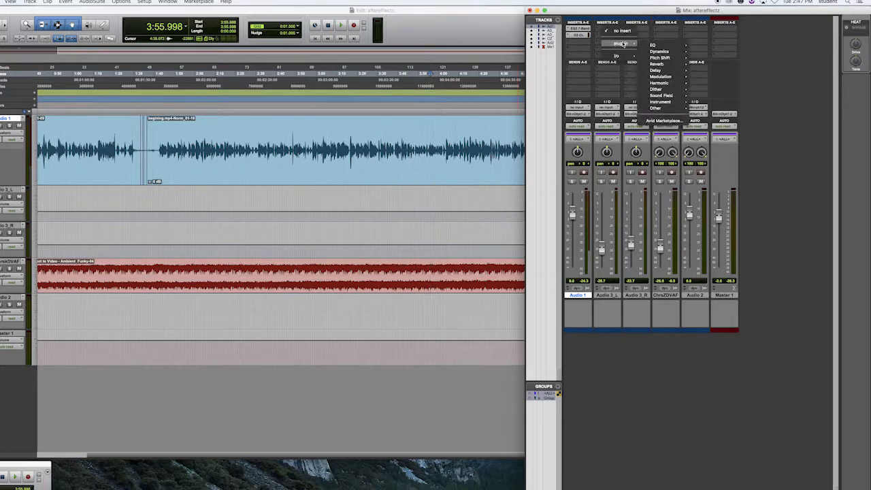
{"action": "mouse_move", "coordinate": [656, 51]}
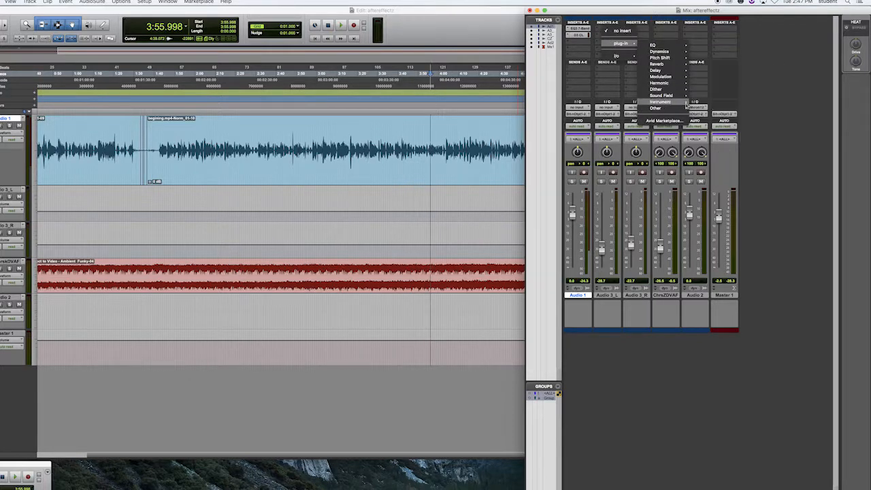
{"action": "left_click", "coordinate": [804, 87]}
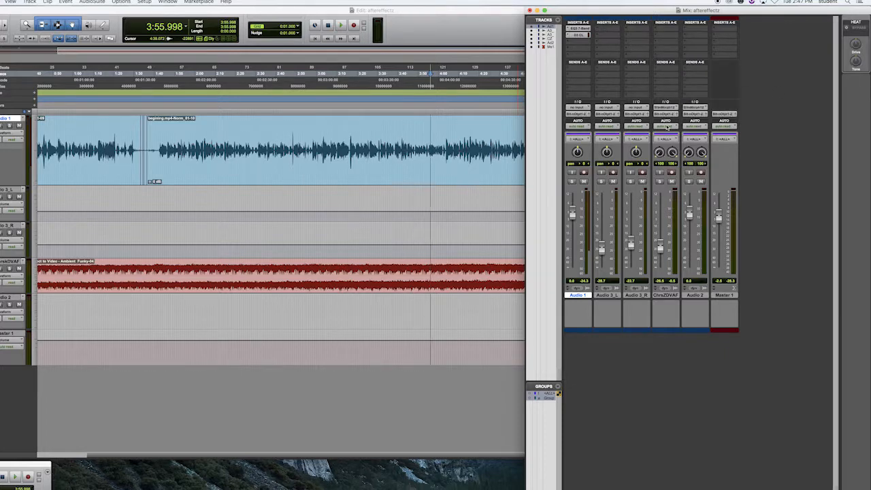
- View the group options on the Audio 1 channel, and widen the Mix window over the Edit window
{"action": "left_click", "coordinate": [579, 141]}
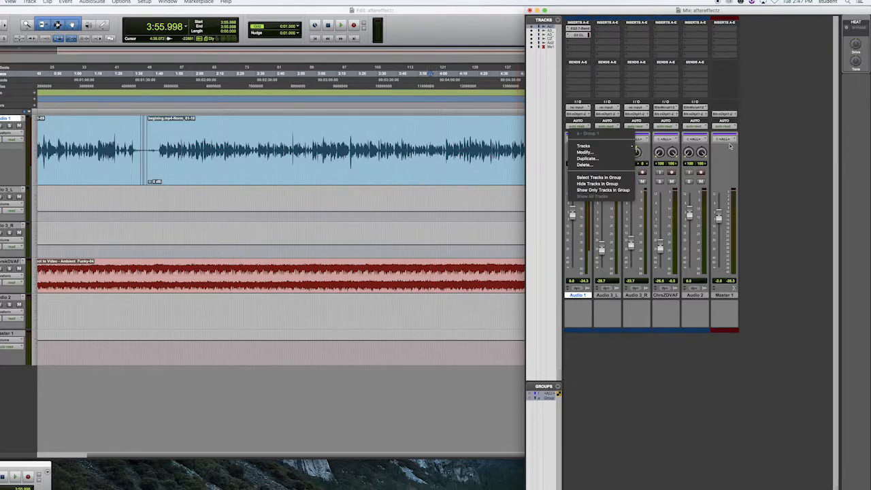
{"action": "left_click", "coordinate": [702, 141]}
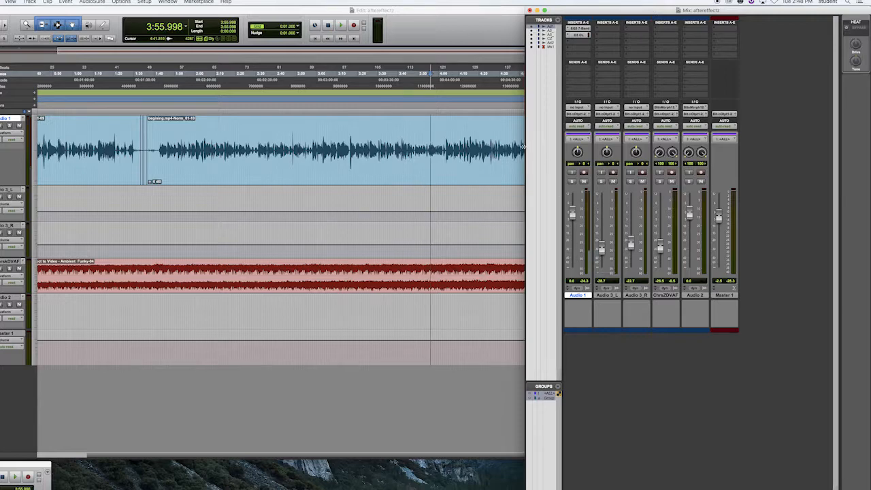
{"action": "left_click_drag", "start_coordinate": [526, 145], "coordinate": [506, 144]}
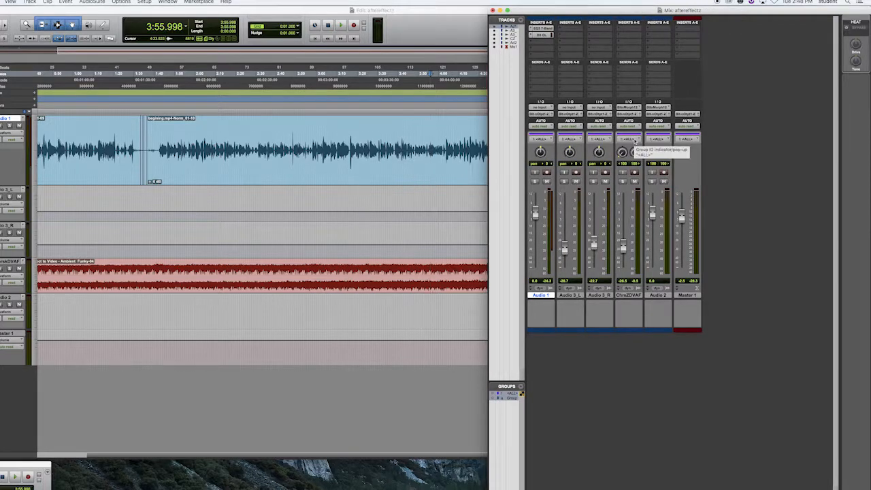